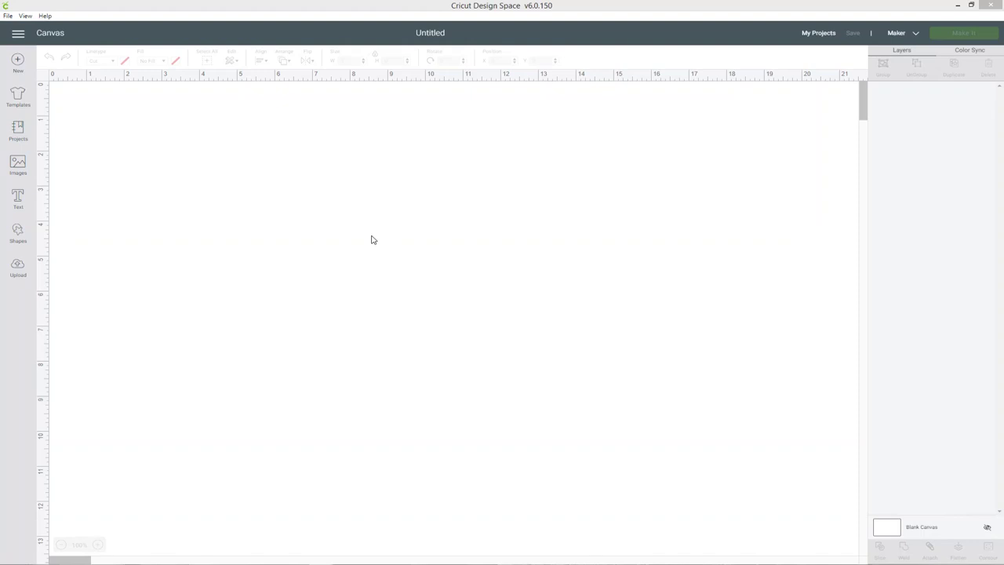
- Add a circle to the canvas and set its width to 3.25 inches
click(18, 232)
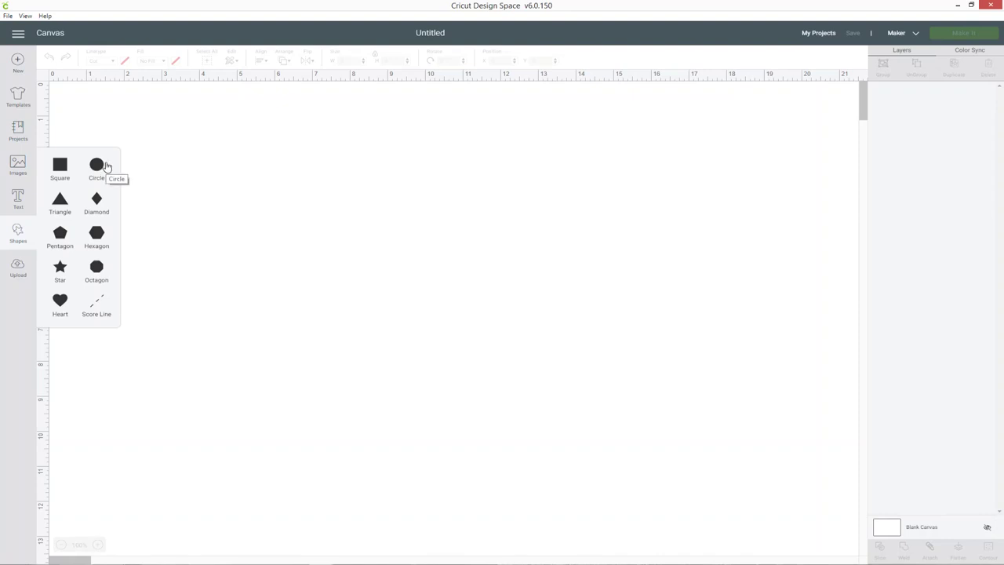
click(105, 165)
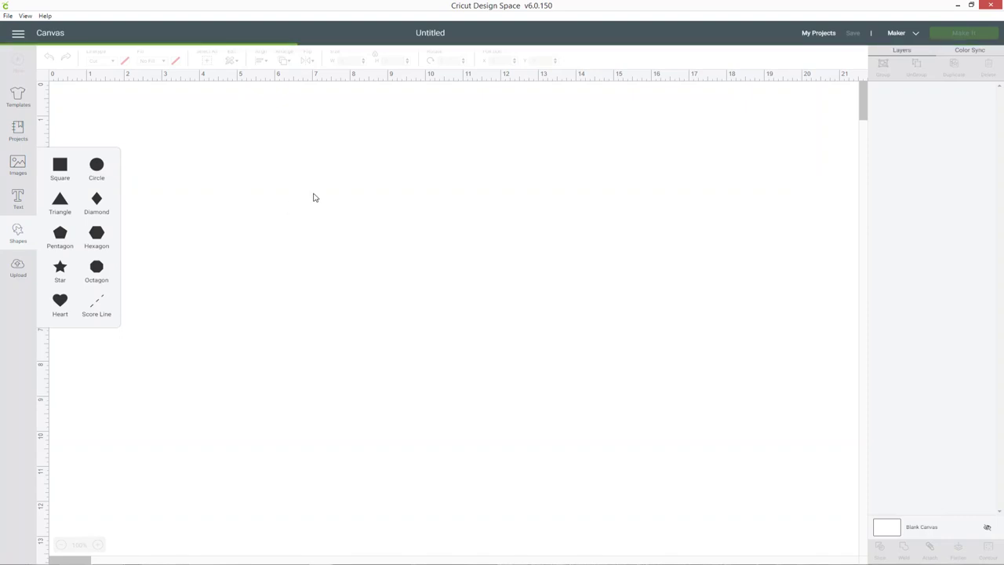
drag(124, 108, 336, 164)
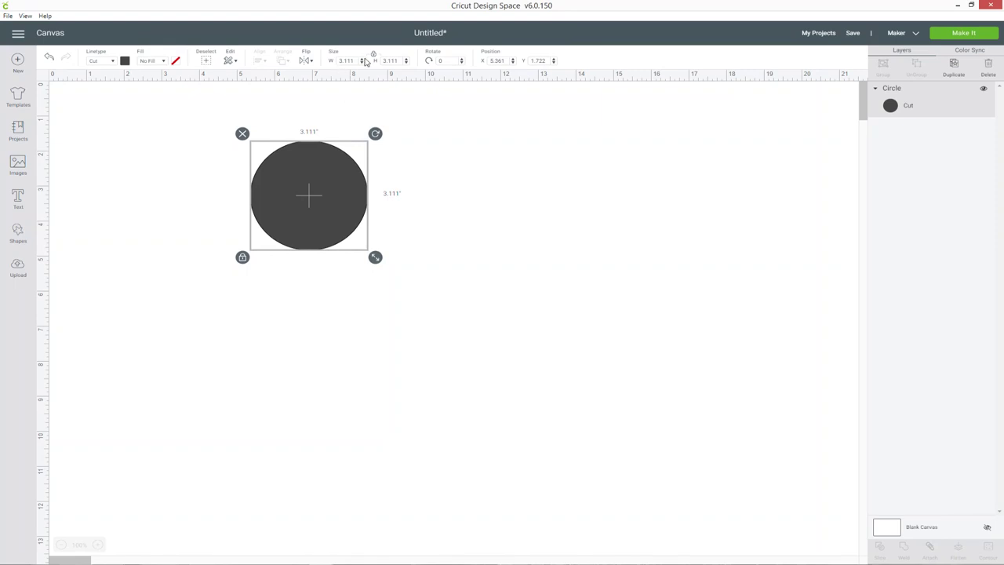
drag(354, 61, 326, 63)
text(3.25)
key(Return)
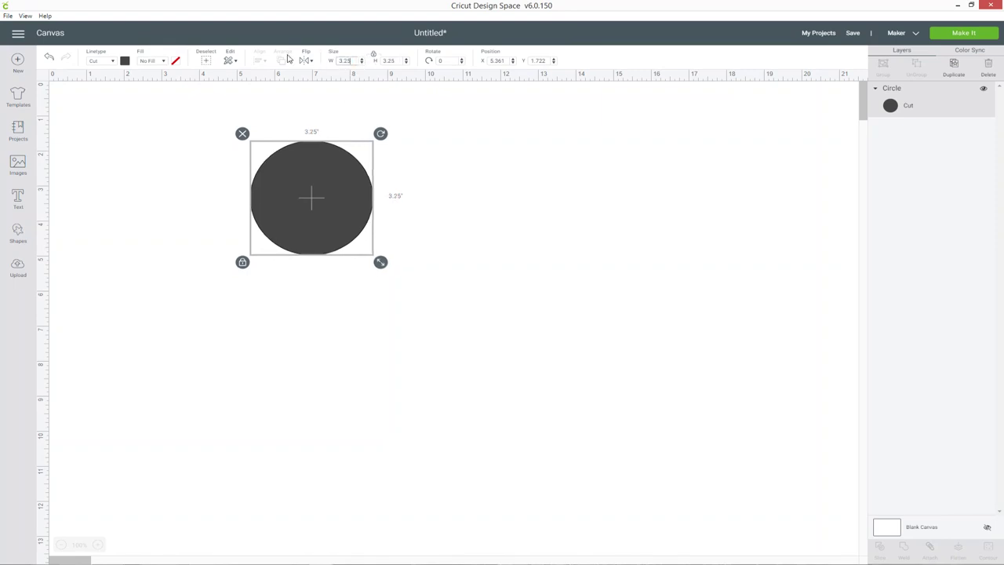
- Shift the circle left and change its colour to white
drag(347, 180, 288, 186)
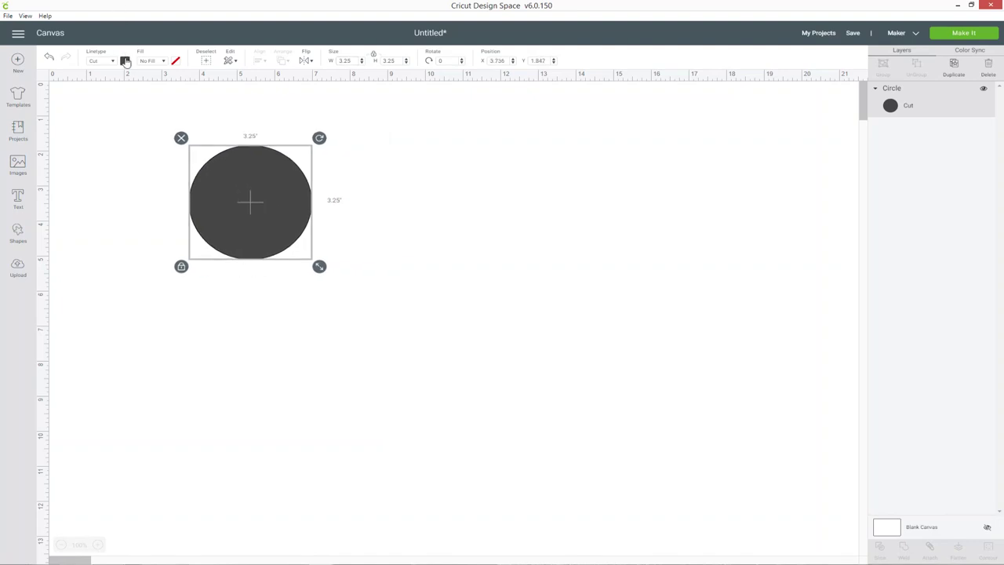
click(125, 60)
click(136, 146)
click(320, 184)
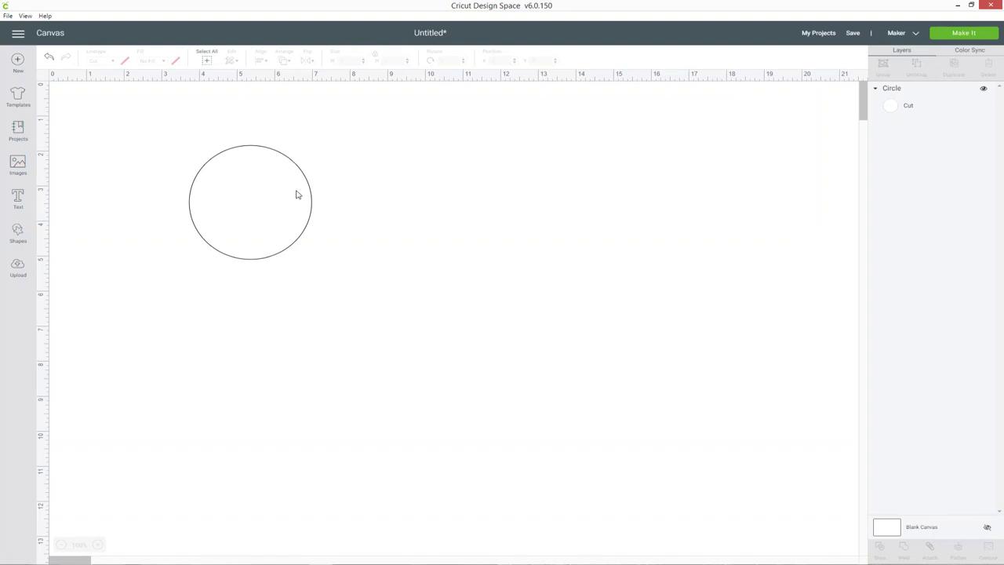
- Zoom in and reposition the 3.25-inch circle on the canvas
click(97, 545)
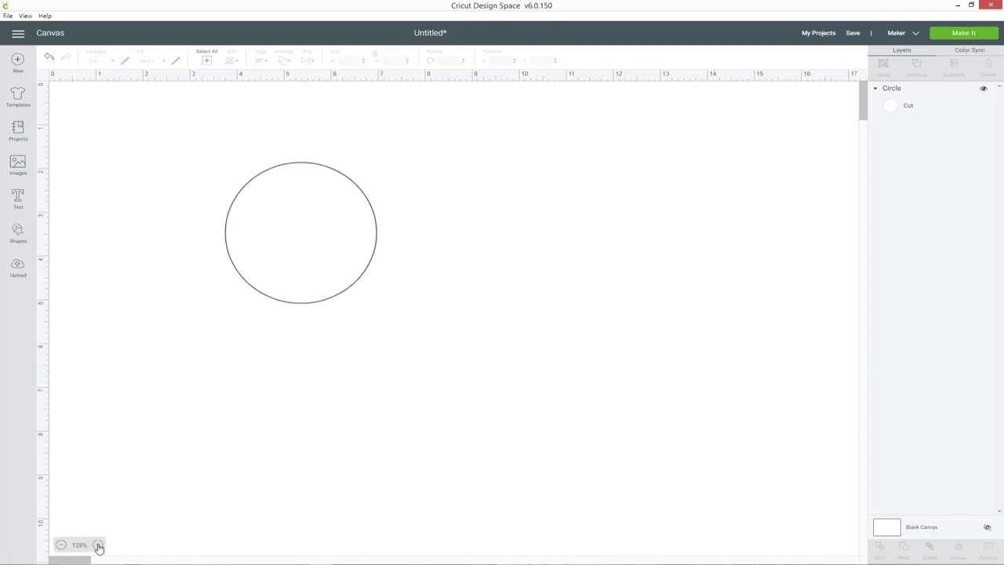
click(98, 545)
click(98, 546)
drag(503, 362, 232, 250)
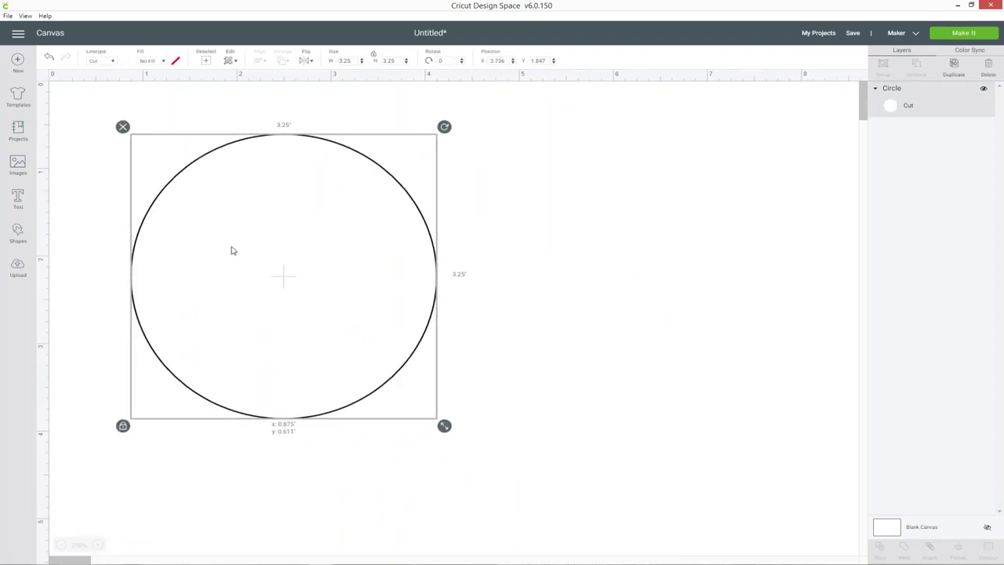
click(545, 259)
drag(366, 249, 382, 241)
click(558, 256)
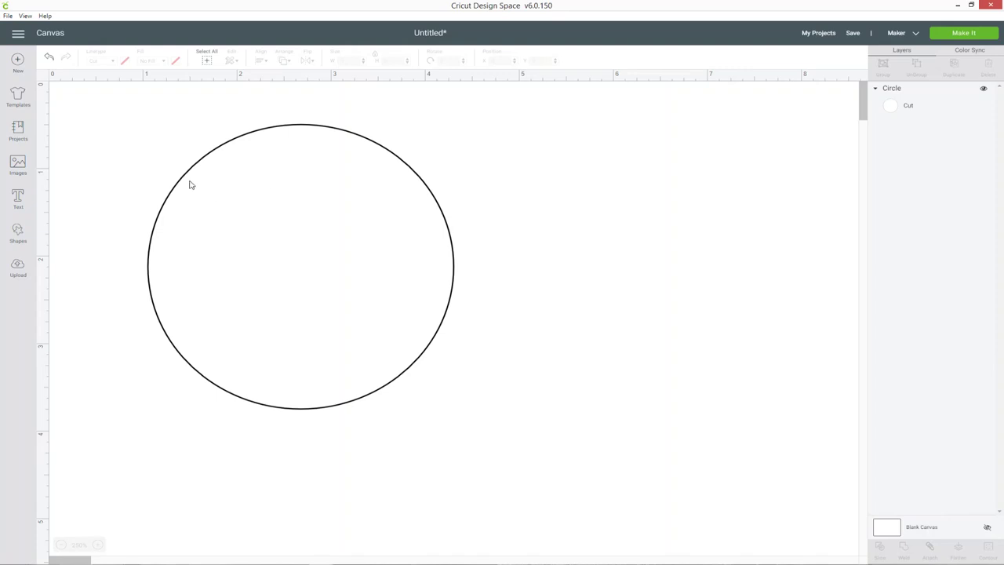
- Add the letter J as text in the ChristmasSnow font
click(18, 198)
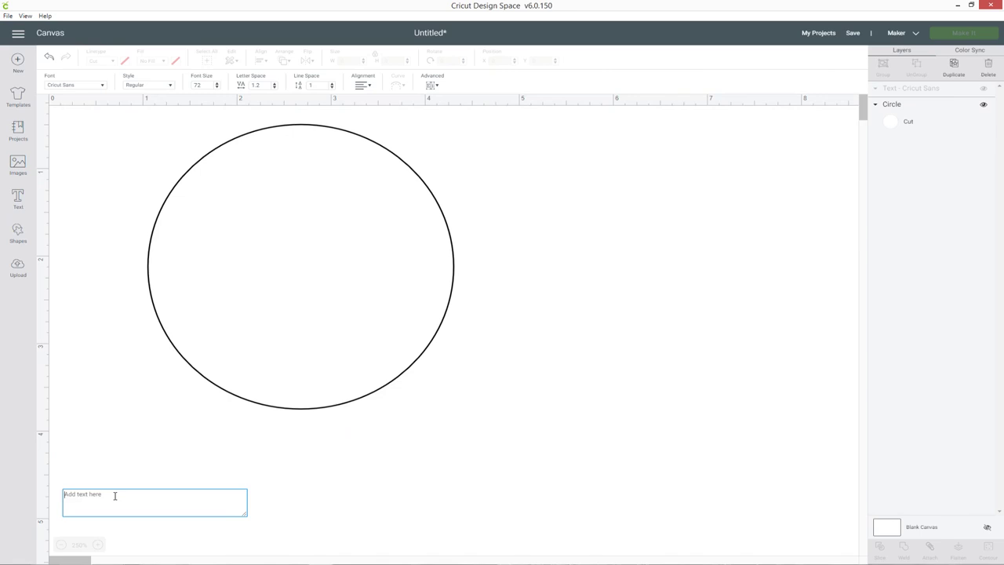
text(J)
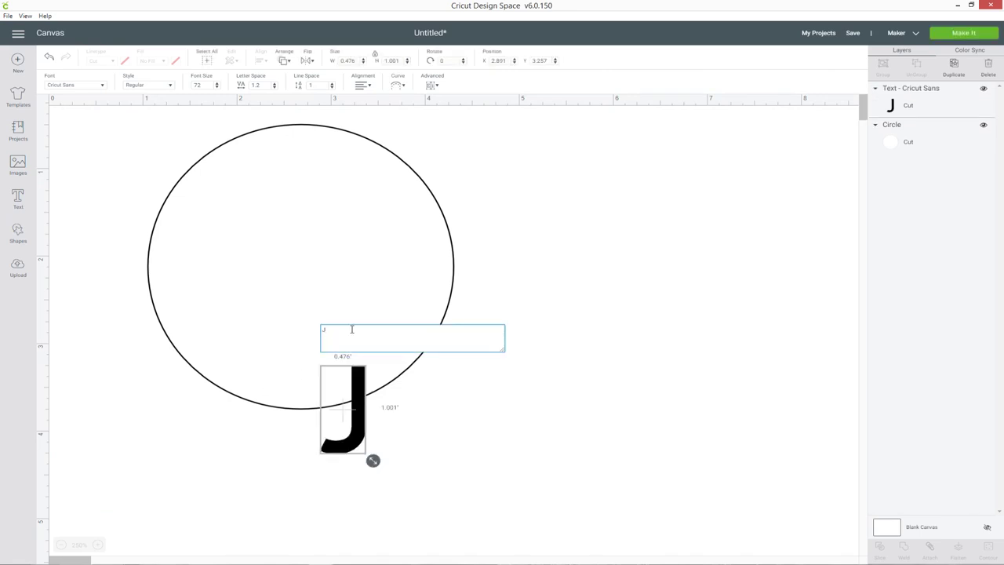
drag(352, 329, 298, 325)
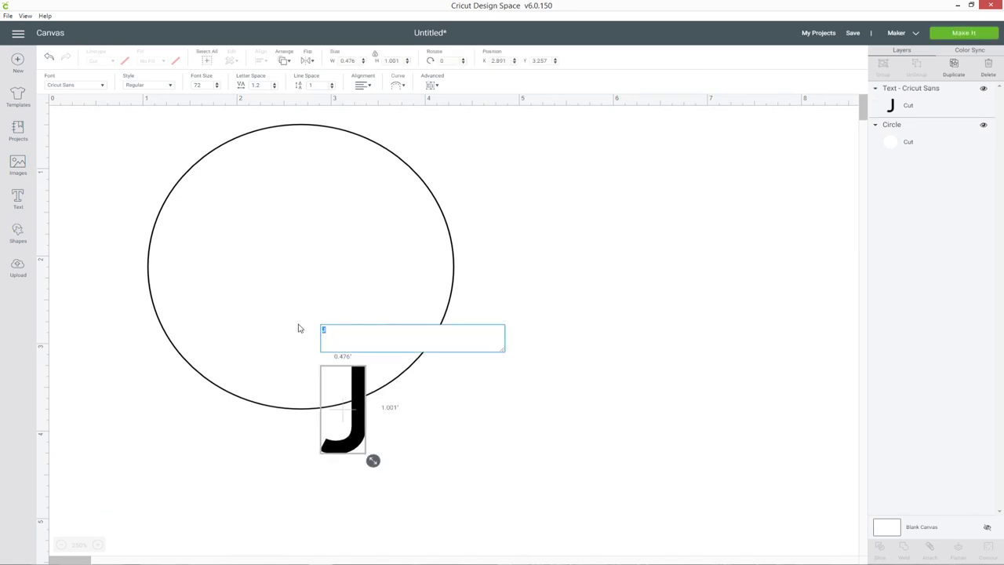
click(107, 87)
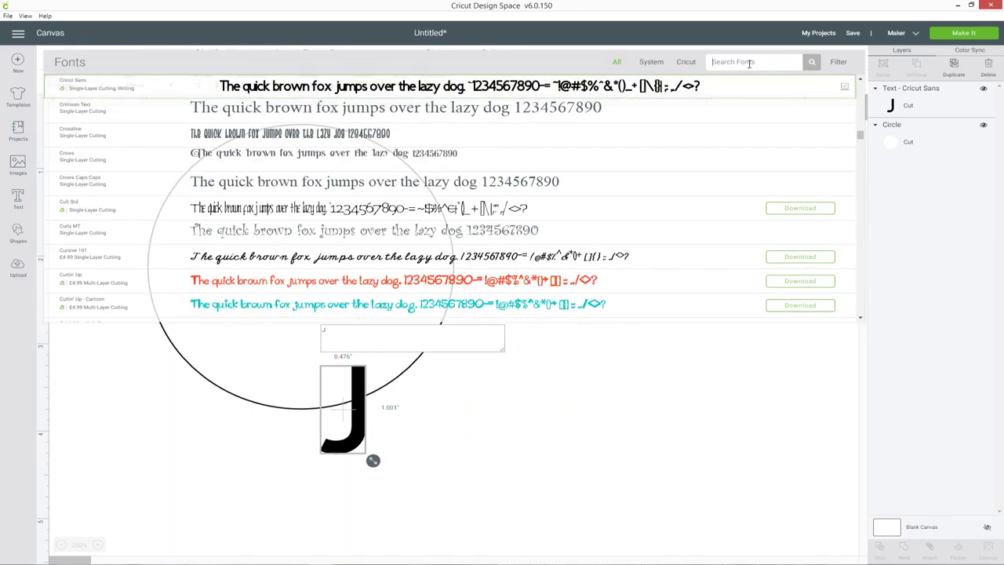
text(christmas)
key(Return)
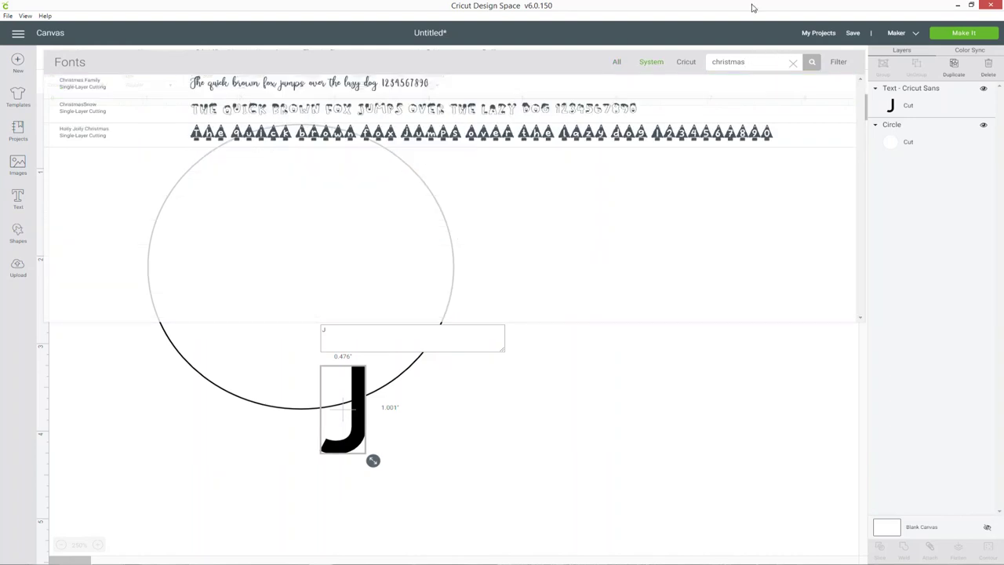
click(145, 115)
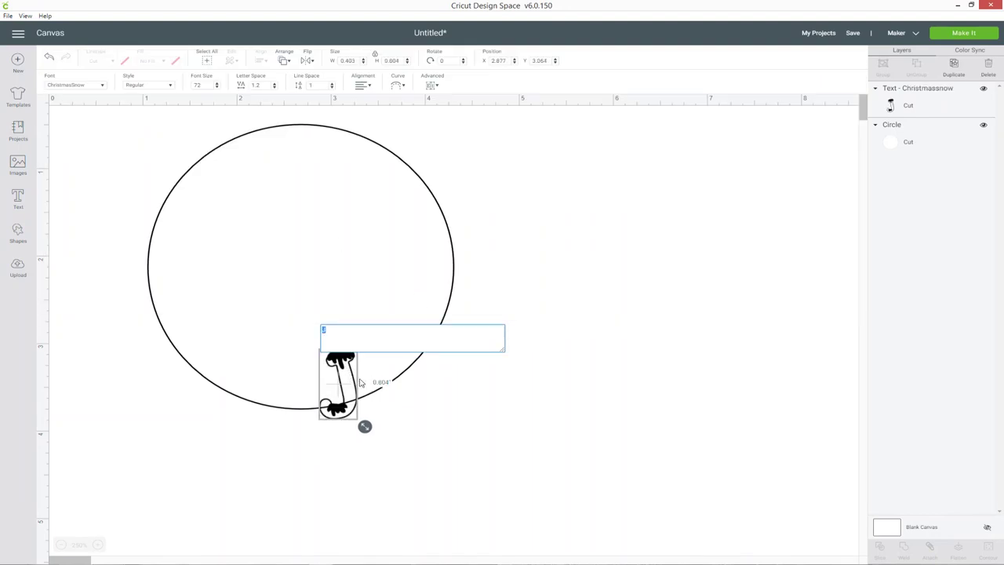
click(434, 397)
- Resize the J to about 1.437 x 2.388 inches, tilt it 9.1°, and center it in the circle
drag(343, 363, 500, 222)
drag(520, 285, 570, 377)
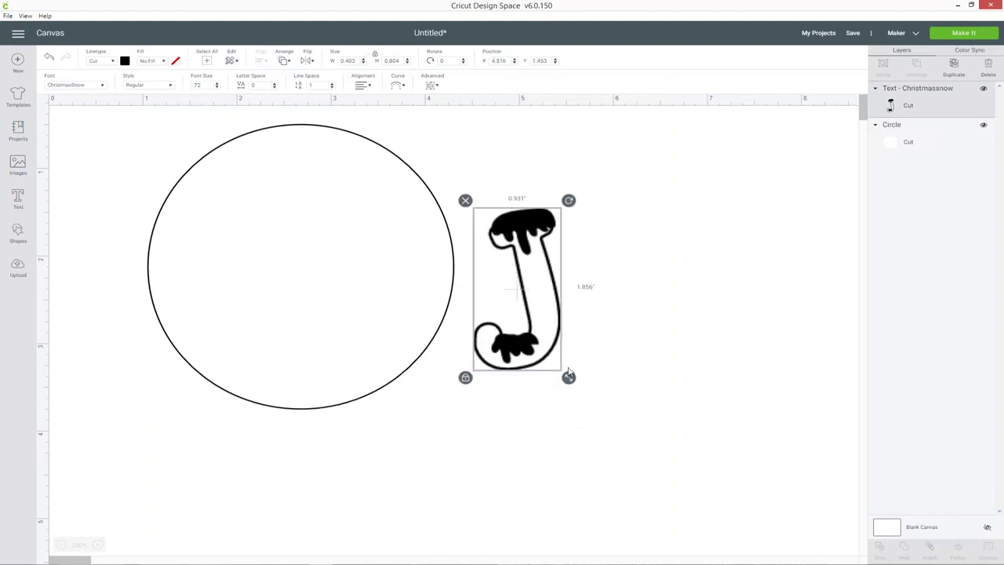
drag(510, 227, 270, 180)
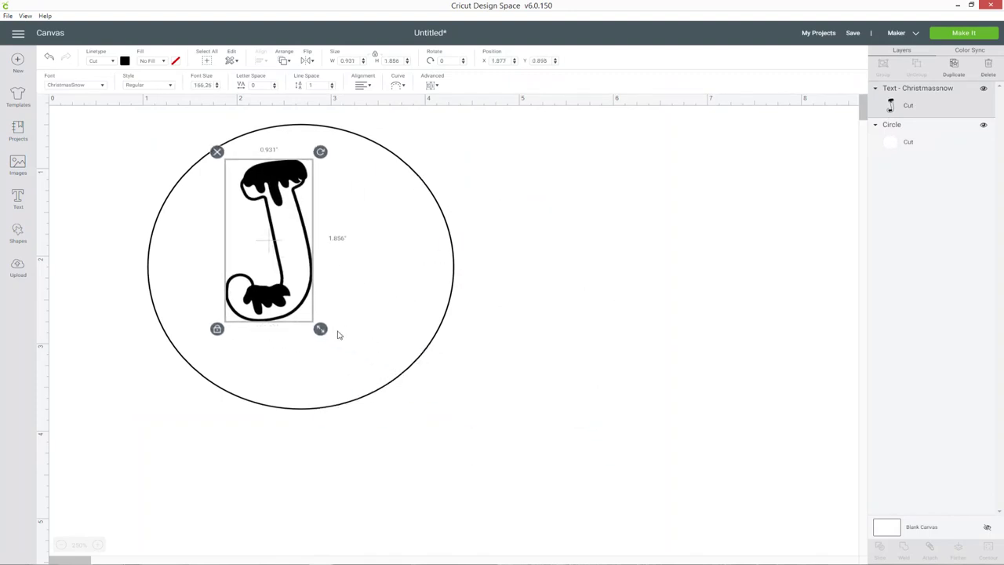
drag(322, 330, 350, 382)
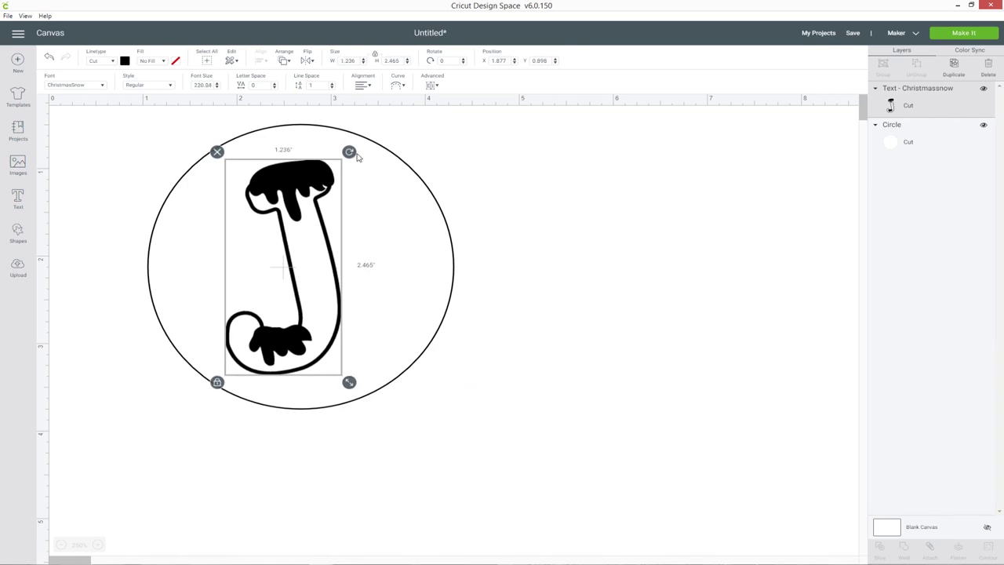
drag(354, 154, 355, 188)
click(594, 236)
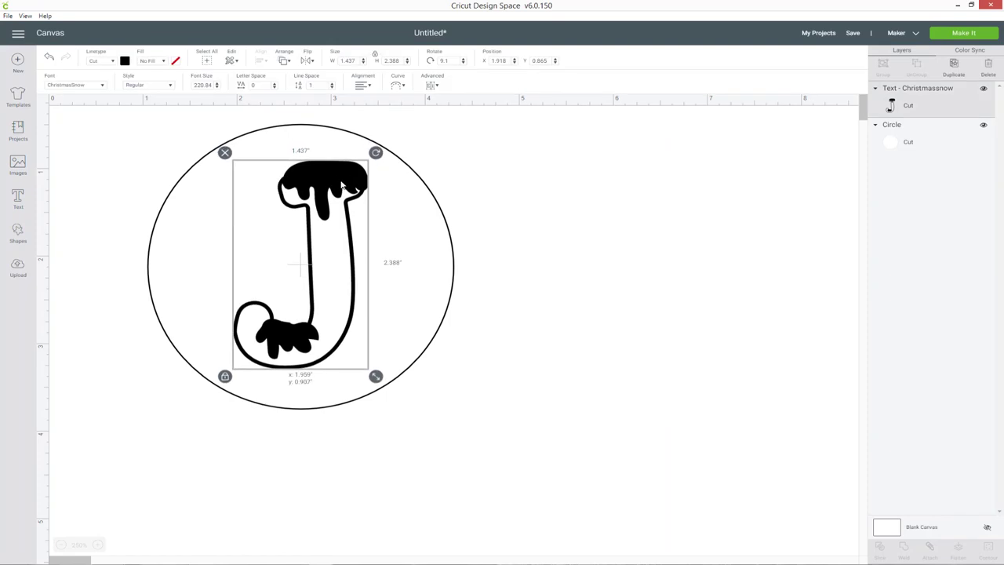
click(572, 211)
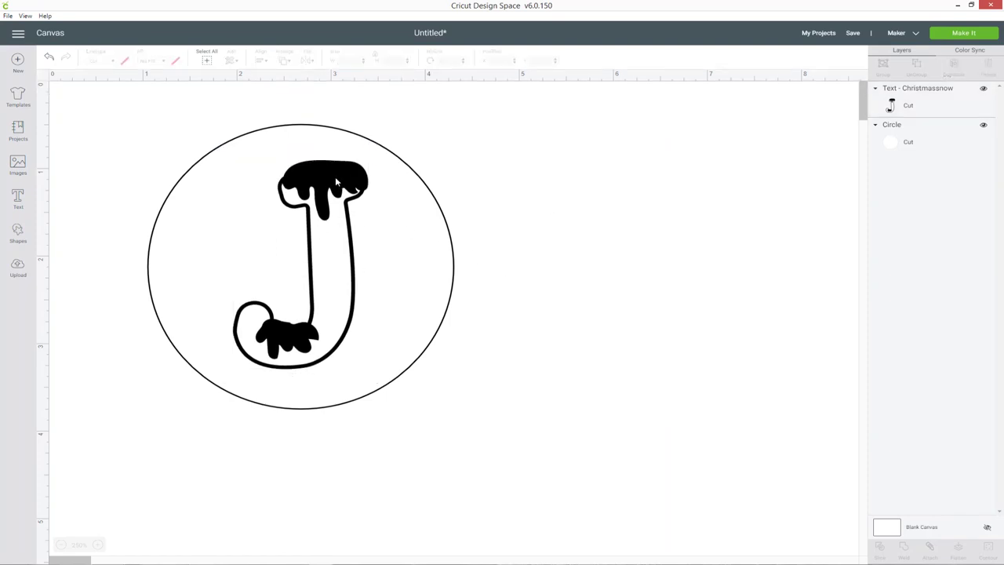
- Add the text 'james' in the Christmas Family font
click(18, 198)
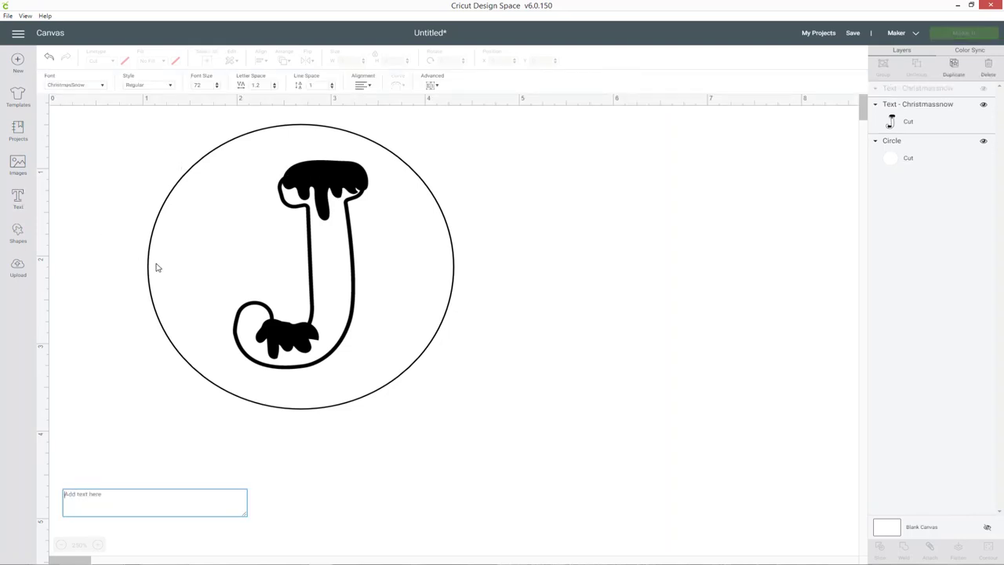
text(james)
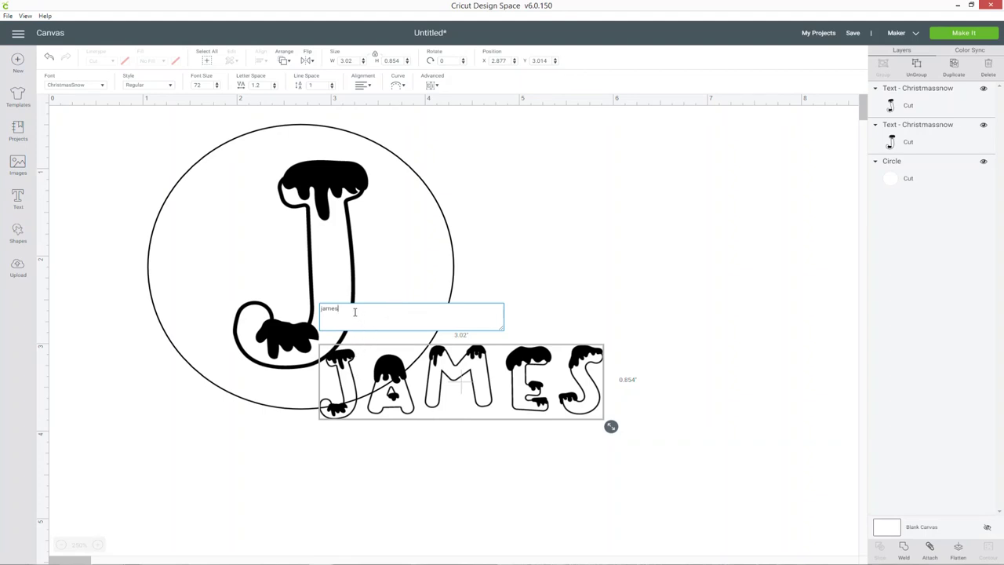
drag(355, 312, 306, 309)
click(104, 89)
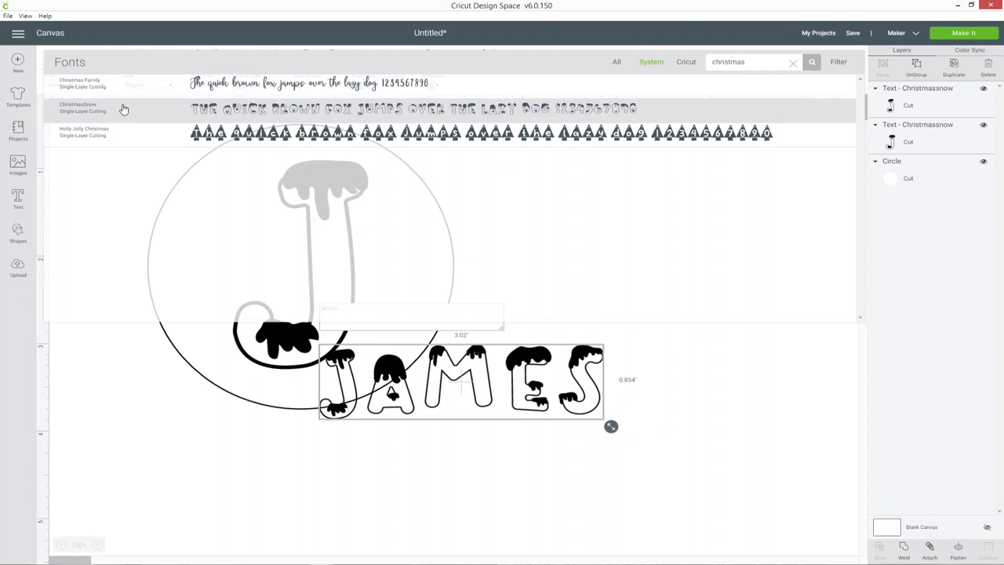
click(130, 88)
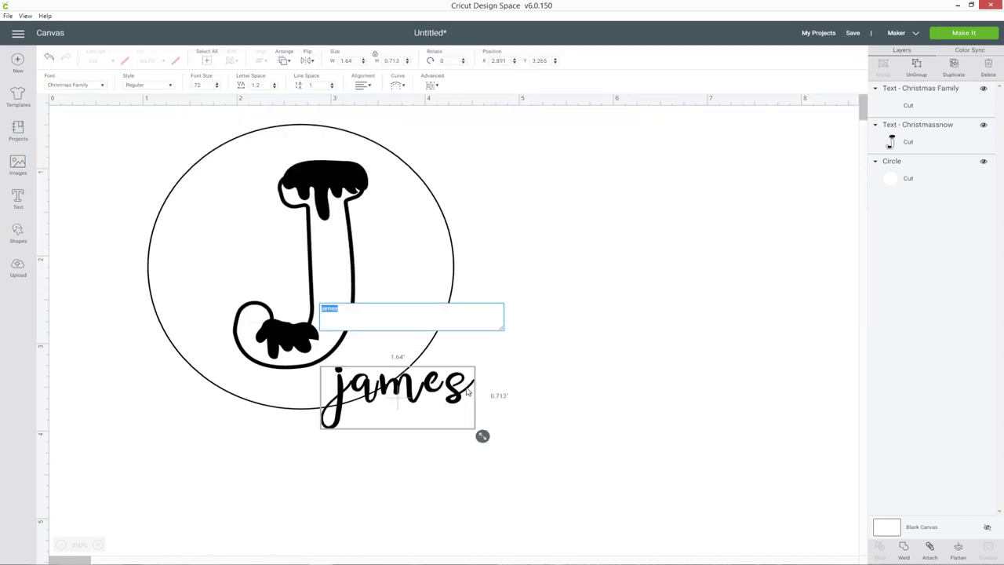
- Place james beside the circle, enlarge it, and tighten letter spacing to -4
drag(470, 395, 627, 273)
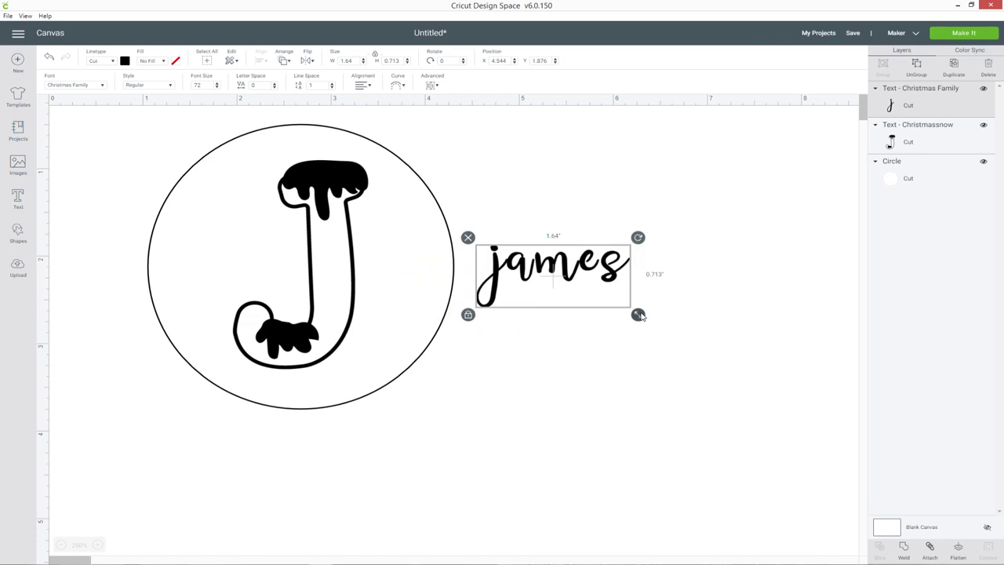
drag(634, 317, 777, 380)
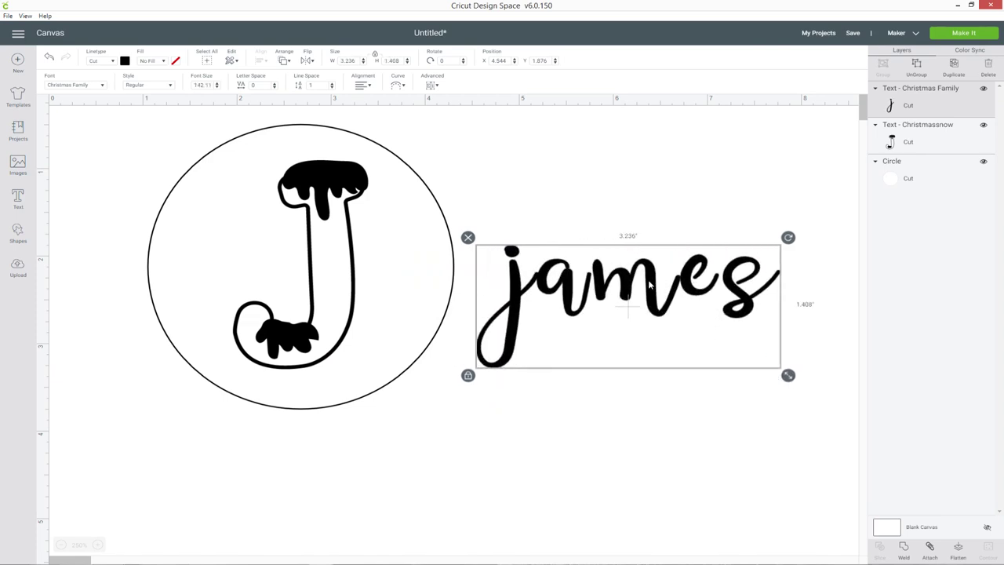
drag(616, 282, 602, 275)
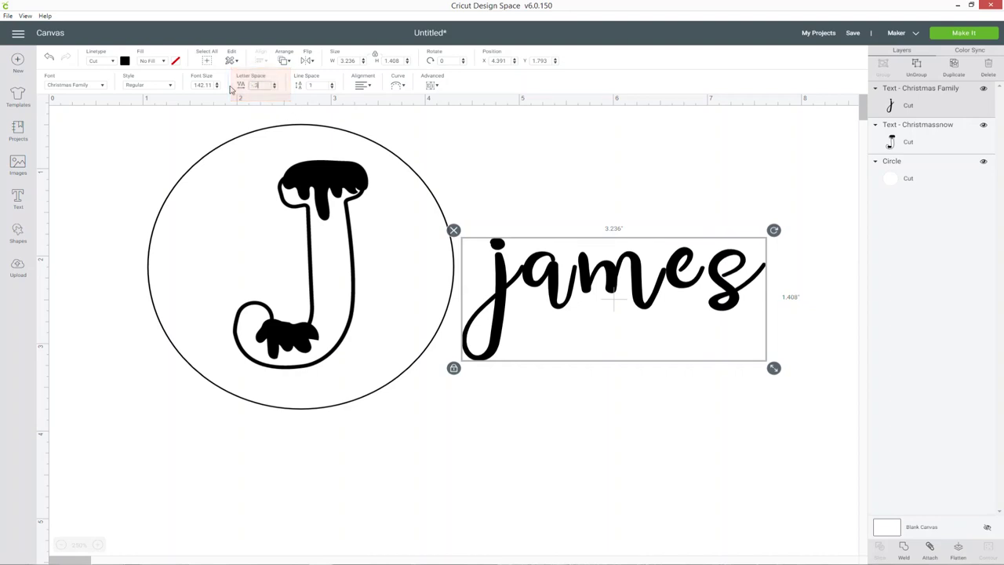
key(Return)
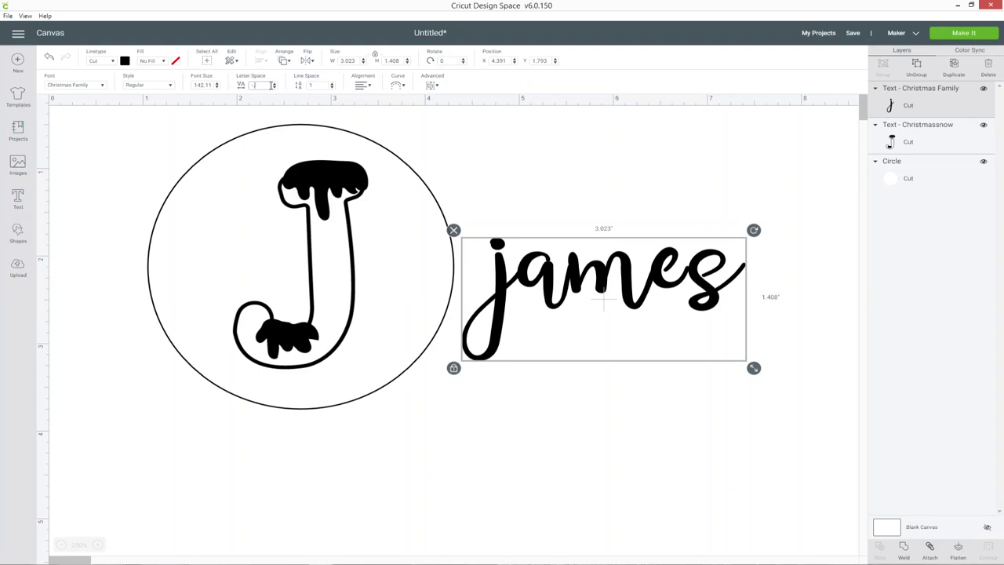
click(273, 87)
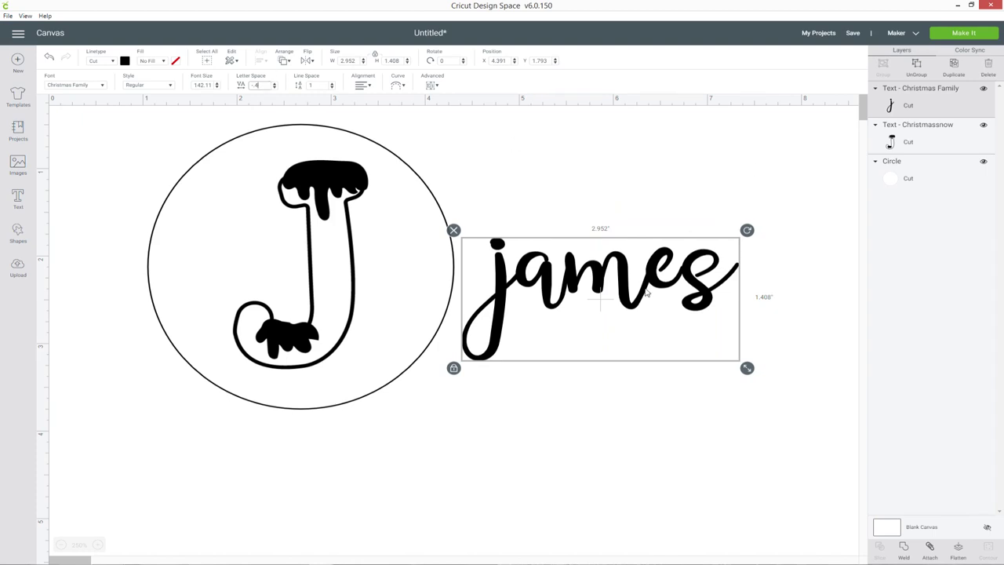
- Move james into the circle, shrinking and tilting it across the J
drag(627, 280, 335, 258)
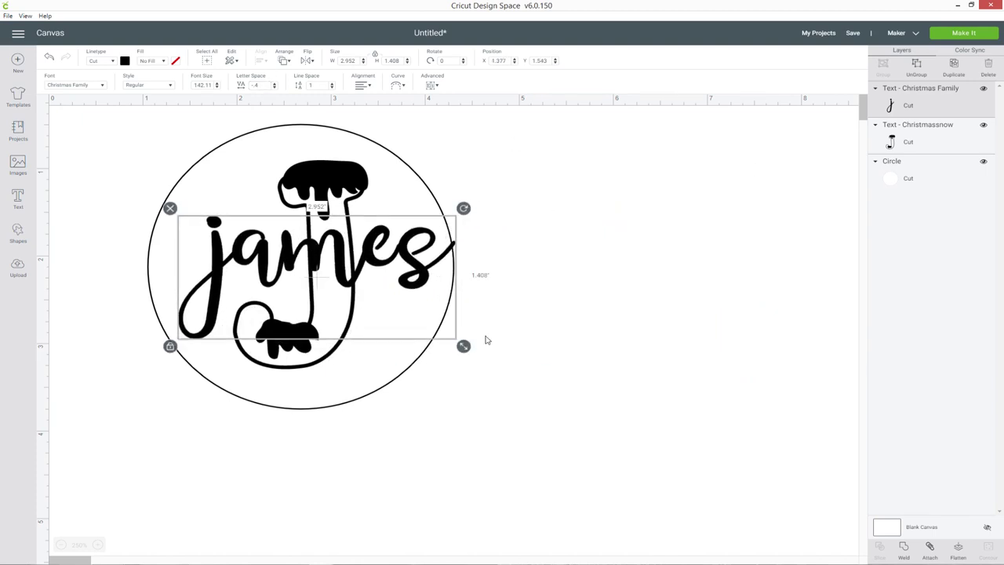
drag(464, 347, 420, 316)
mouse_move(417, 208)
mouse_down()
mouse_move(424, 236)
mouse_move(419, 201)
mouse_up()
drag(403, 277, 422, 282)
- Nudge the J up slightly and shrink james a little
click(318, 191)
drag(318, 191, 314, 188)
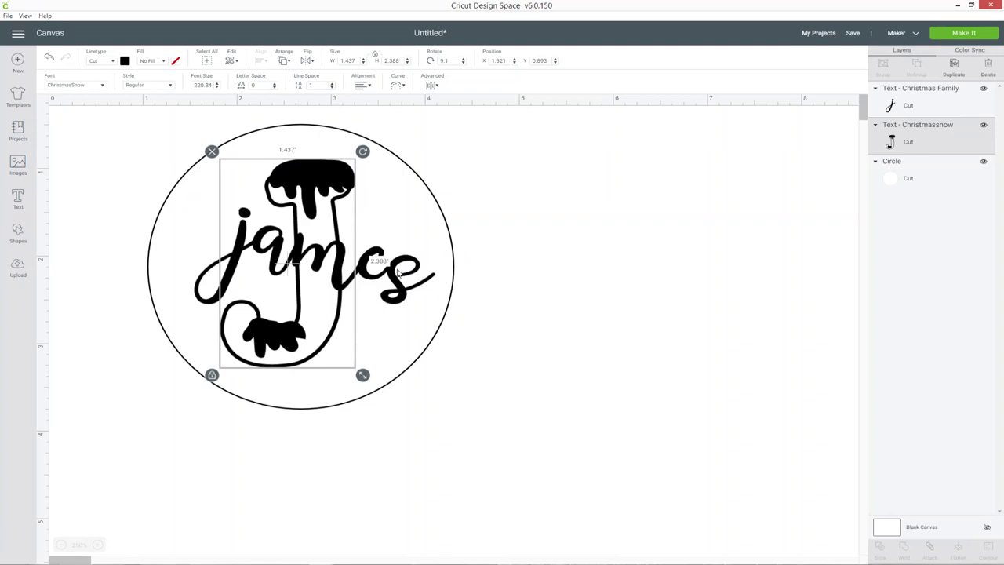
click(395, 288)
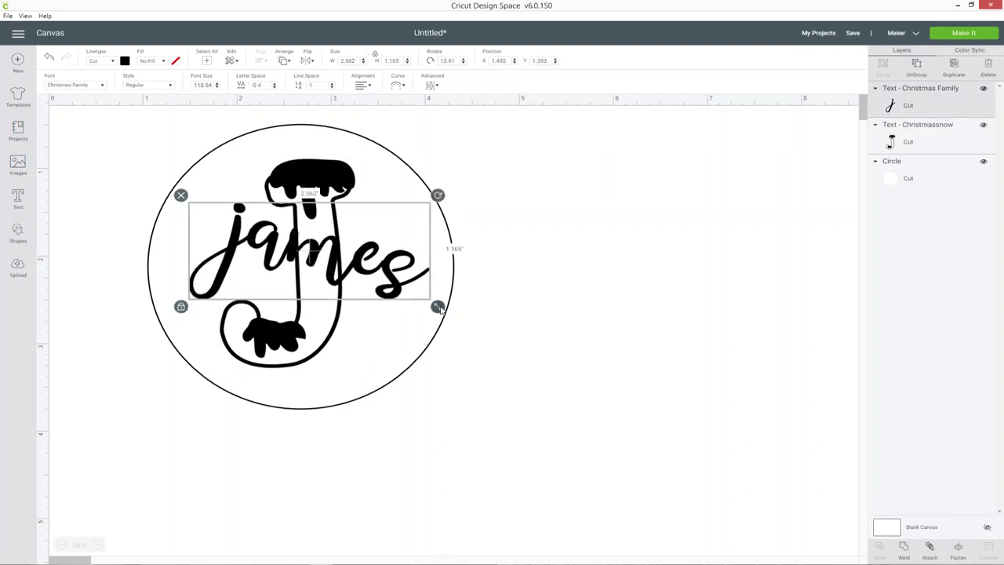
drag(441, 306, 403, 289)
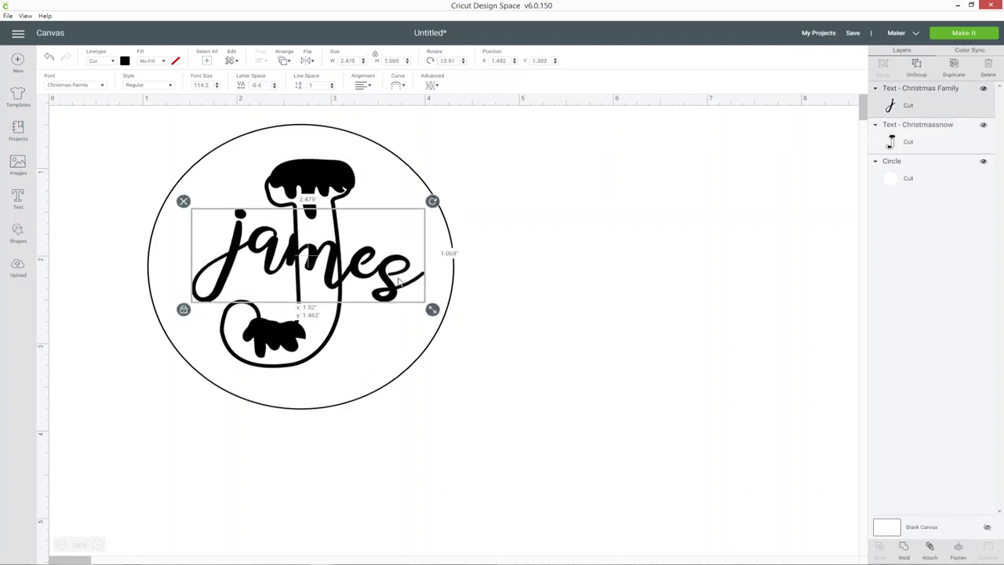
- Tilt, enlarge and raise the snowy J, then nudge james into place
click(339, 326)
mouse_move(365, 150)
mouse_down()
mouse_move(355, 148)
mouse_move(365, 150)
mouse_up()
drag(365, 375, 378, 385)
drag(333, 359, 332, 351)
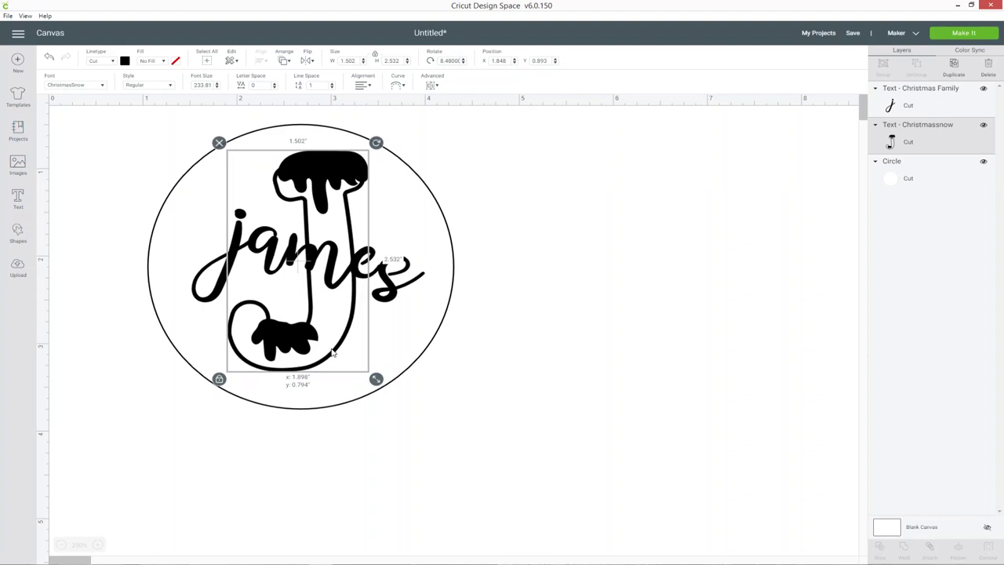
click(486, 353)
drag(390, 291, 388, 285)
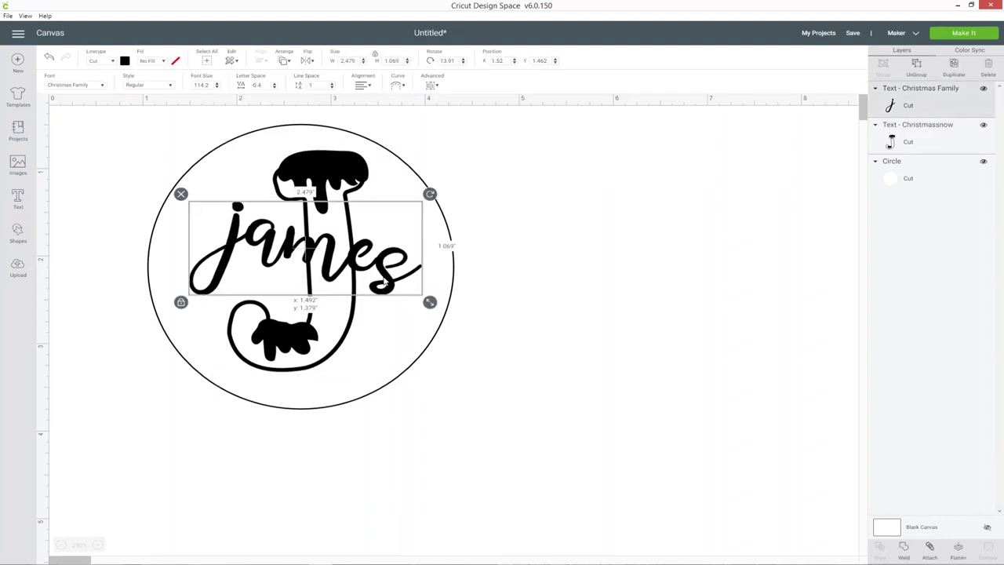
click(534, 312)
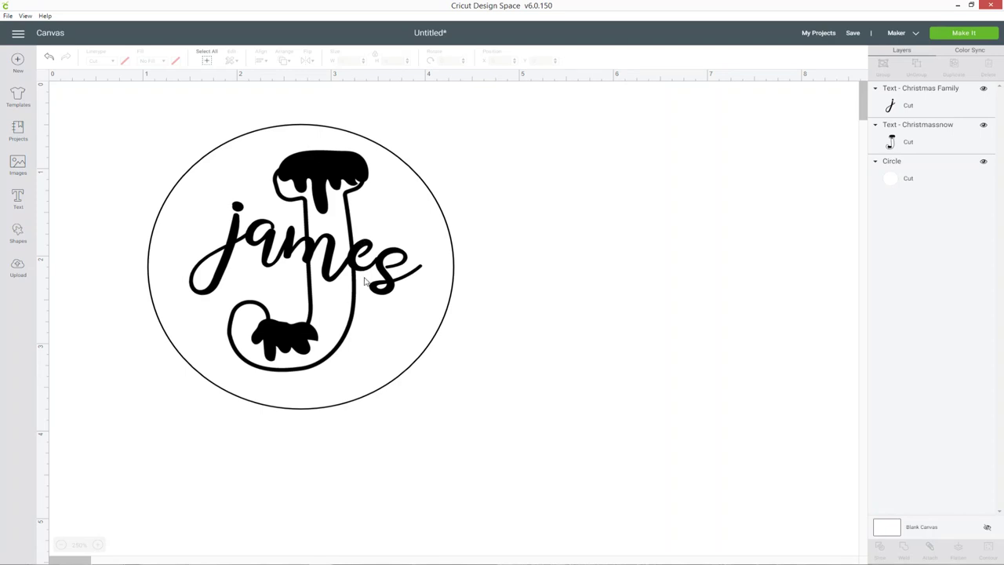
- Zoom in on the design and add a light-yellow circle
click(97, 545)
click(97, 544)
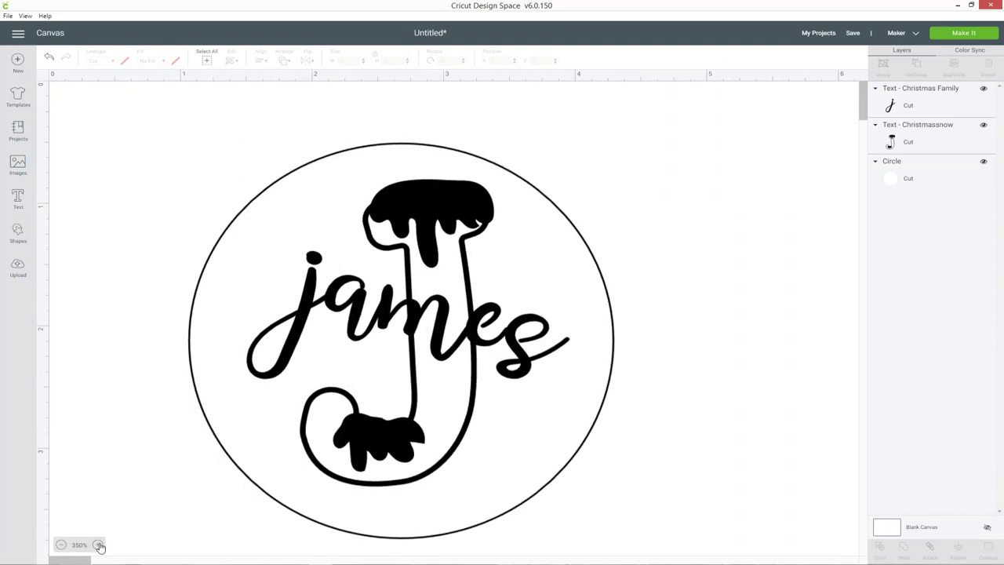
click(97, 545)
scroll(721, 305, down, 3)
scroll(720, 305, up, 3)
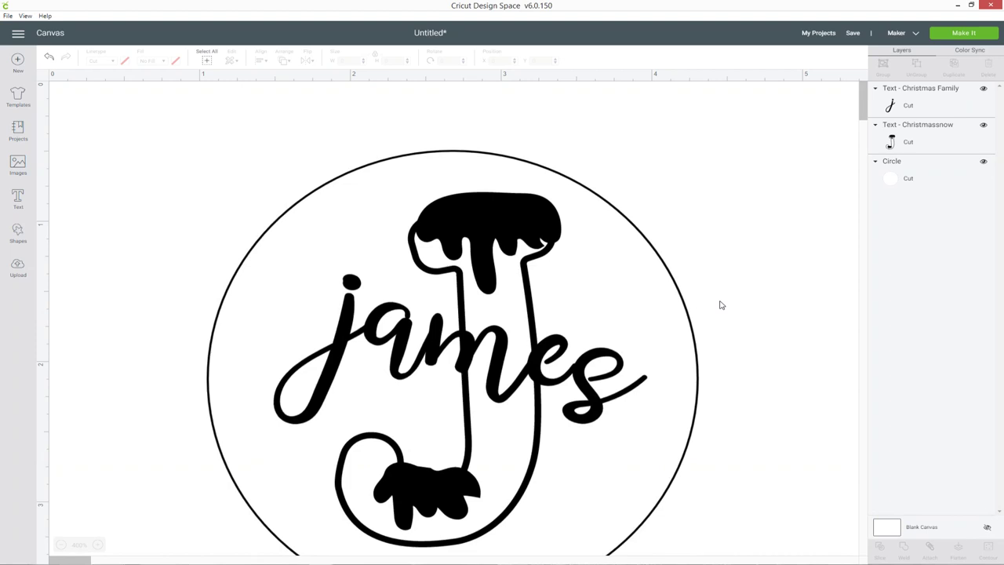
click(18, 236)
click(105, 168)
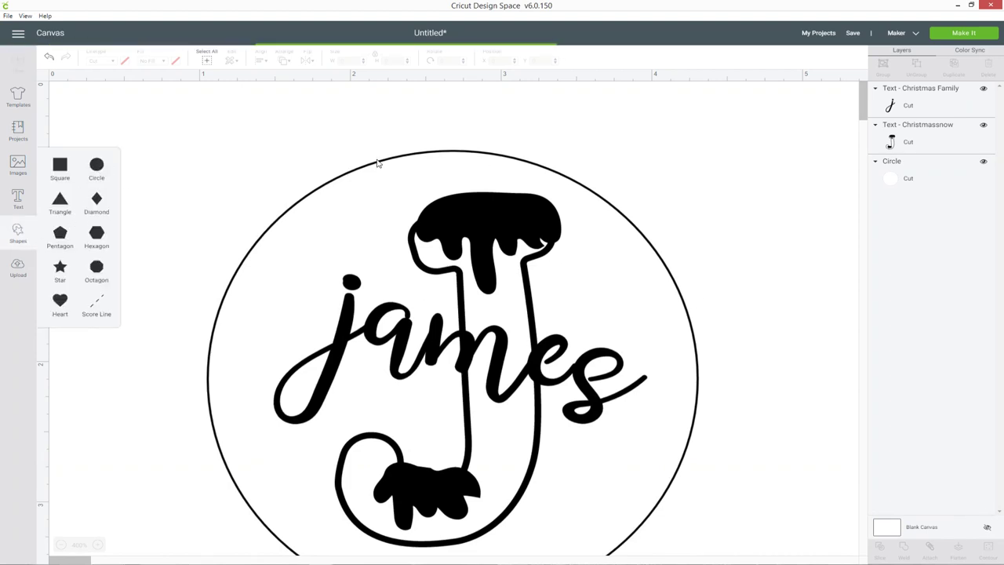
click(125, 61)
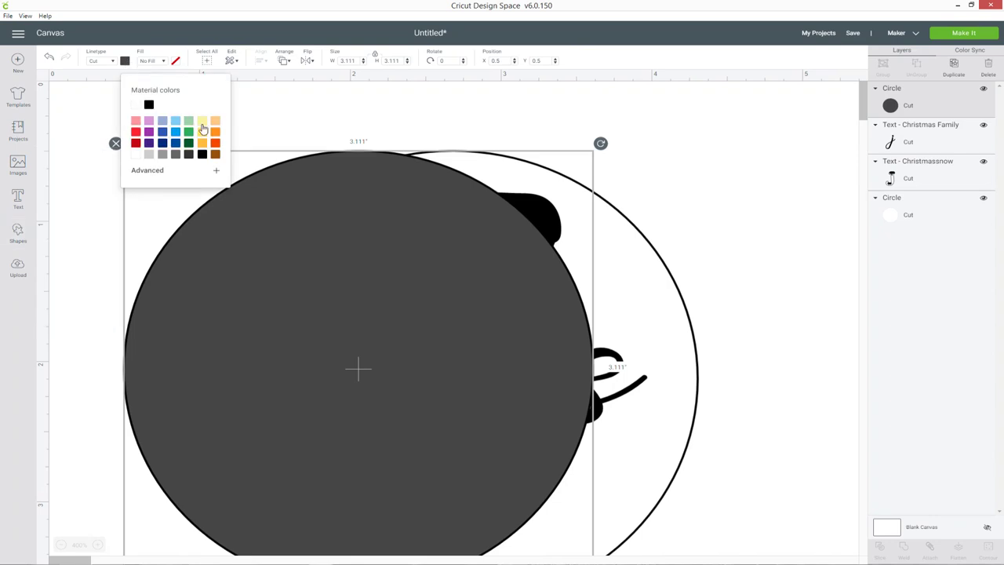
click(202, 124)
- Shrink the yellow circle to 0.375 inch and place it where james crosses the J
scroll(590, 466, down, 3)
drag(600, 399, 366, 180)
scroll(471, 346, up, 3)
drag(315, 313, 377, 331)
drag(427, 393, 243, 237)
drag(235, 193, 374, 327)
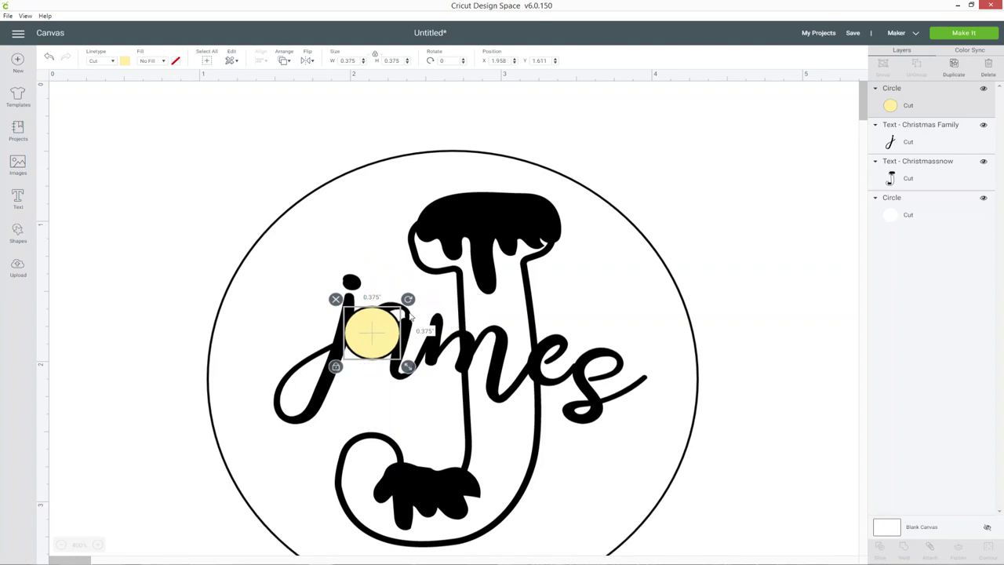
drag(389, 326, 479, 336)
- Duplicate the yellow circle to form an overlapping pair on the left crossing
click(771, 243)
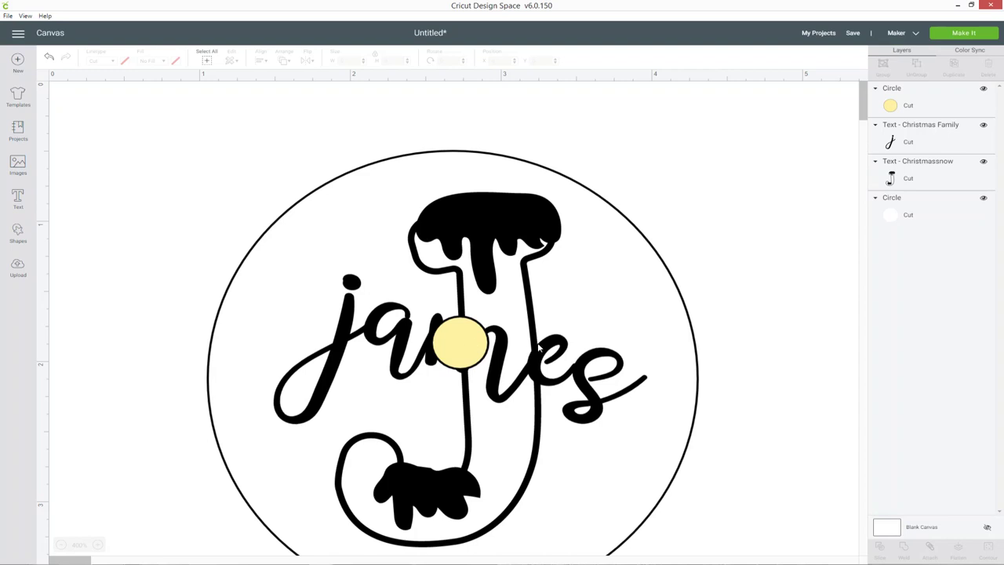
click(478, 346)
right_click(476, 345)
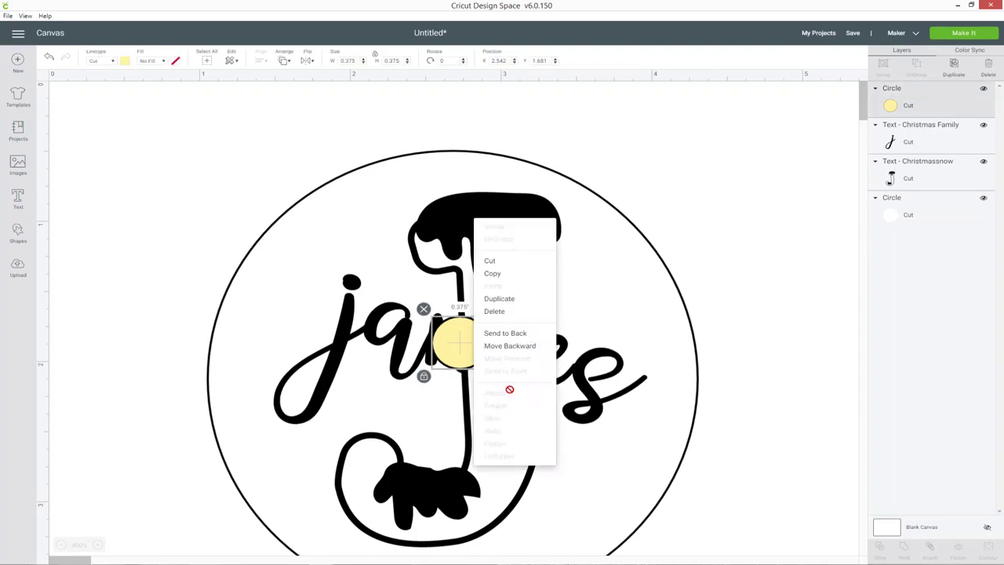
click(499, 298)
drag(512, 375, 476, 362)
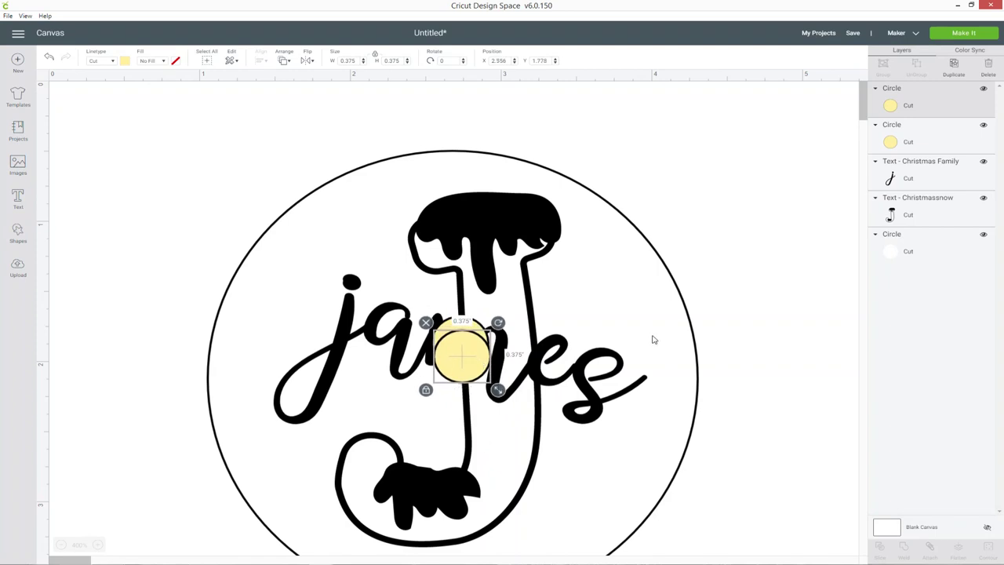
click(522, 335)
click(738, 304)
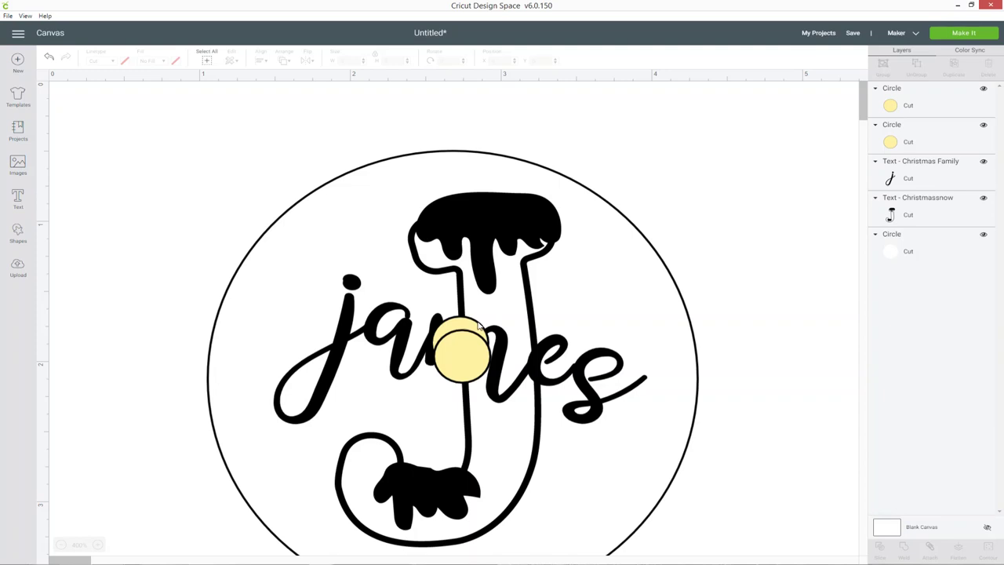
- Make two more copies overlapping on the J's right-stroke crossing
click(485, 350)
right_click(471, 353)
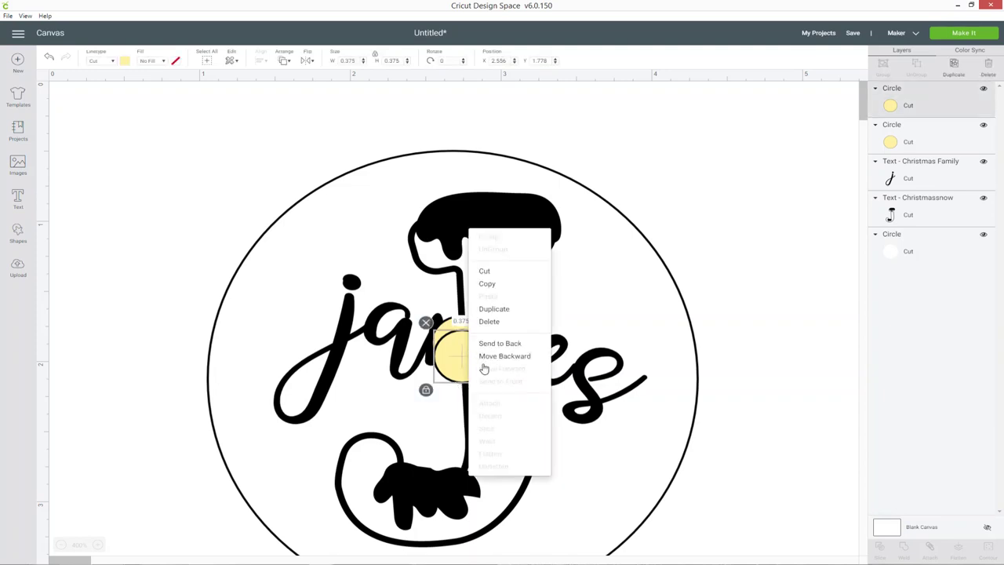
click(524, 313)
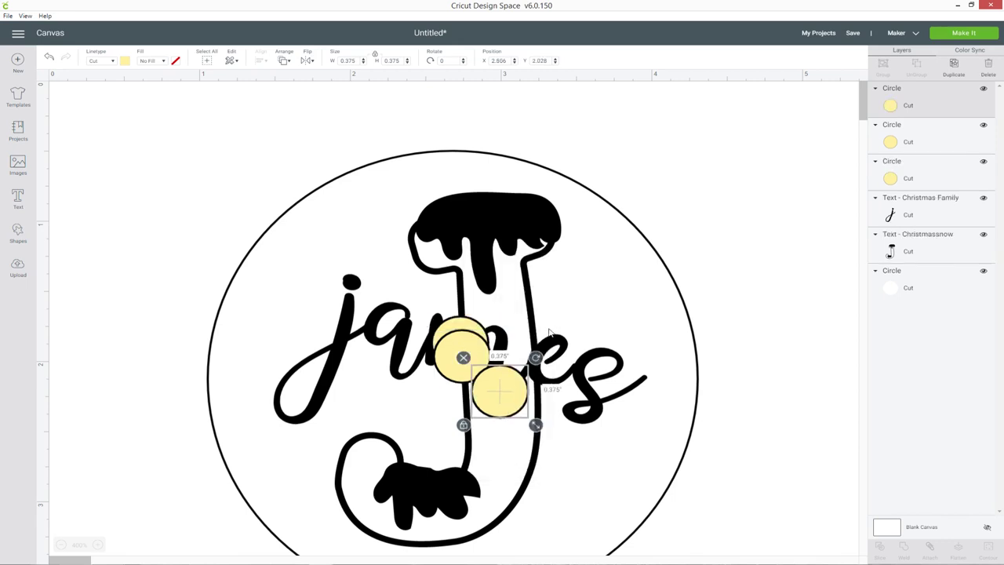
drag(518, 393, 555, 358)
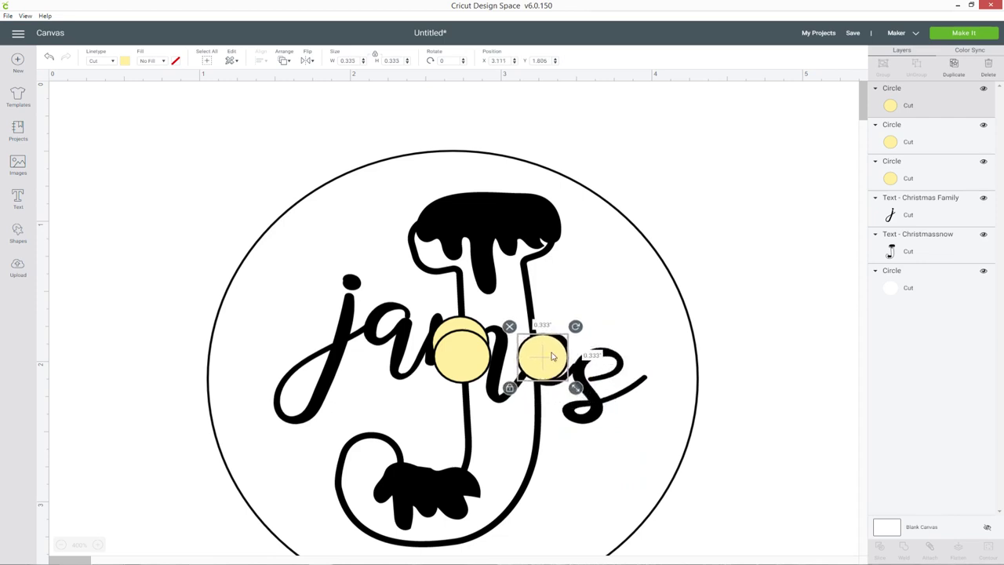
right_click(552, 352)
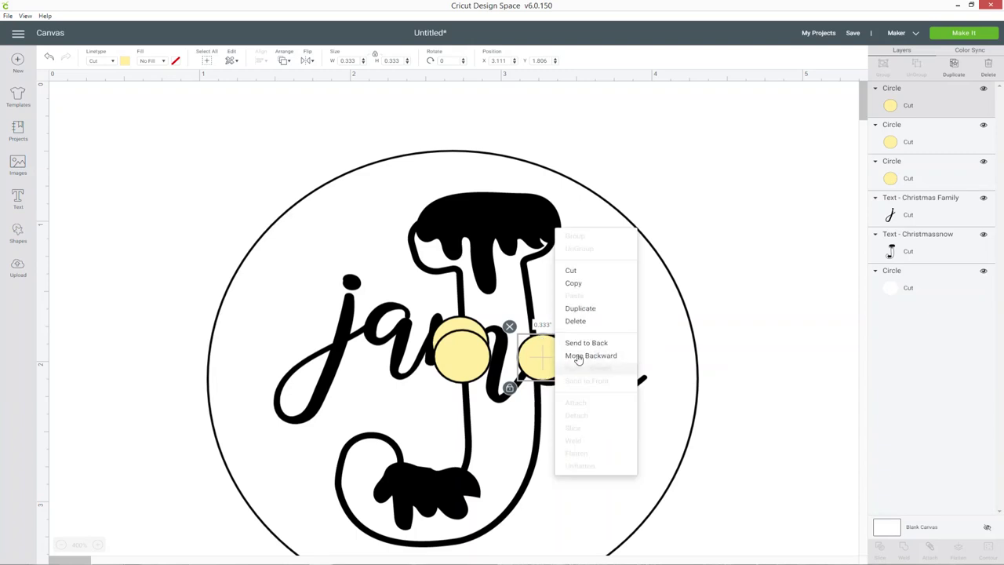
click(580, 315)
drag(587, 397, 547, 375)
click(730, 383)
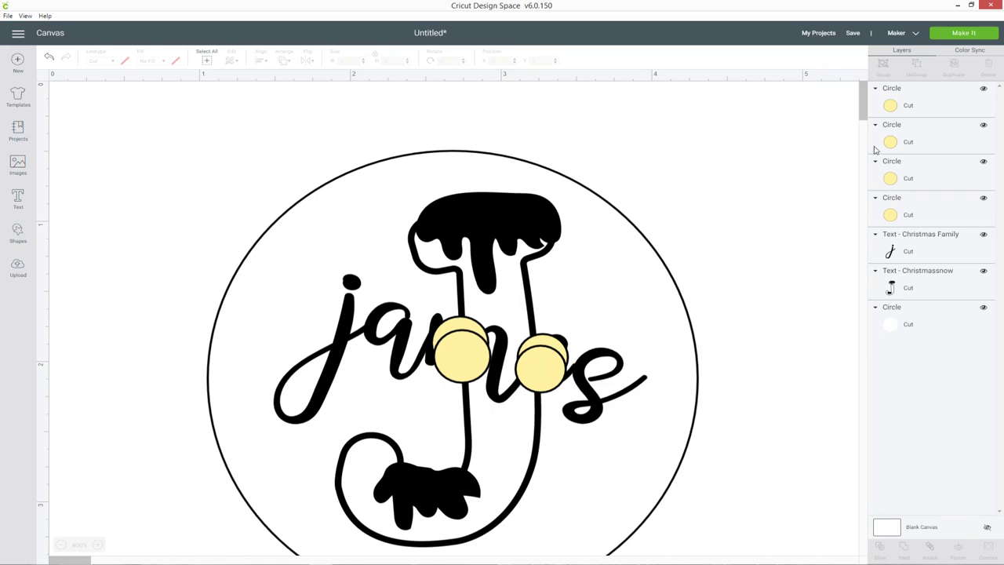
- Select all four yellow Circle layers and weld them into one shape
click(918, 109)
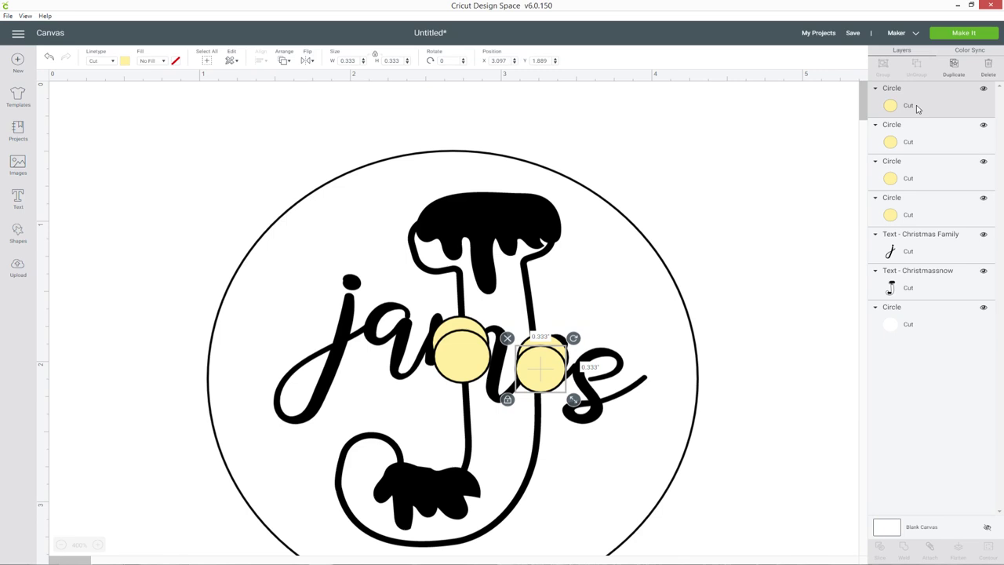
shift+click(920, 143)
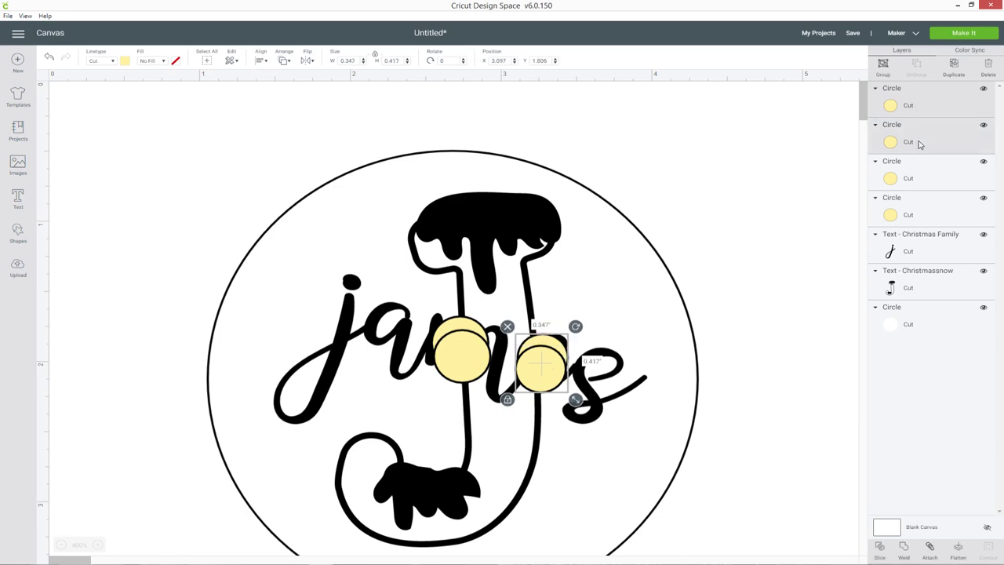
shift+click(933, 175)
shift+click(935, 206)
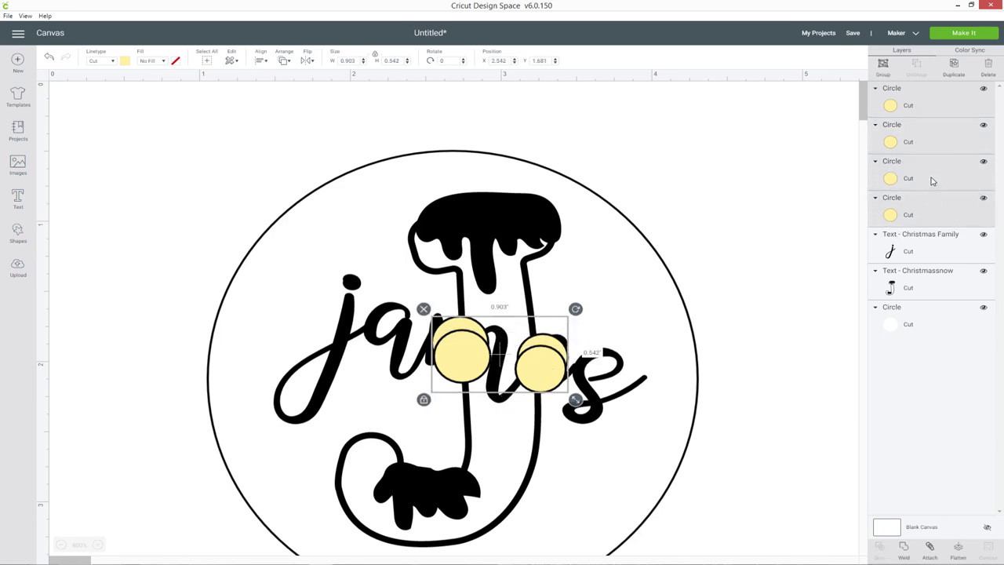
click(904, 553)
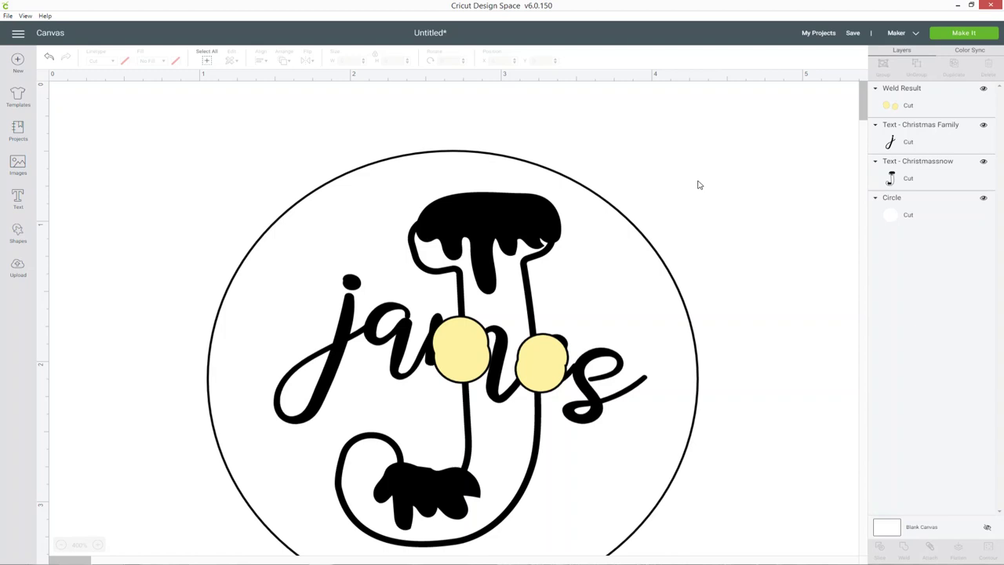
- Slice the J with the welded circles and delete the leftover slice pieces
click(902, 105)
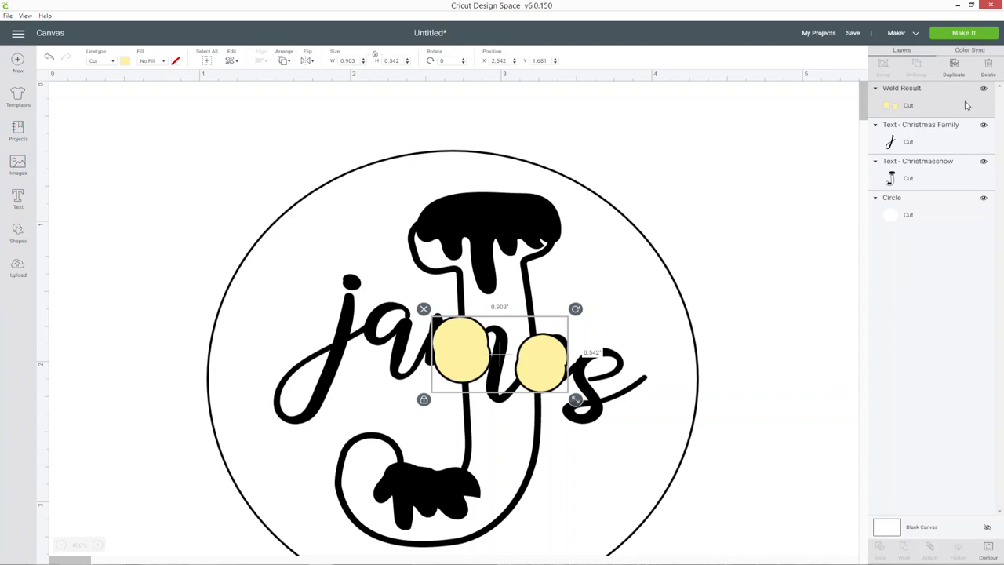
shift+click(926, 173)
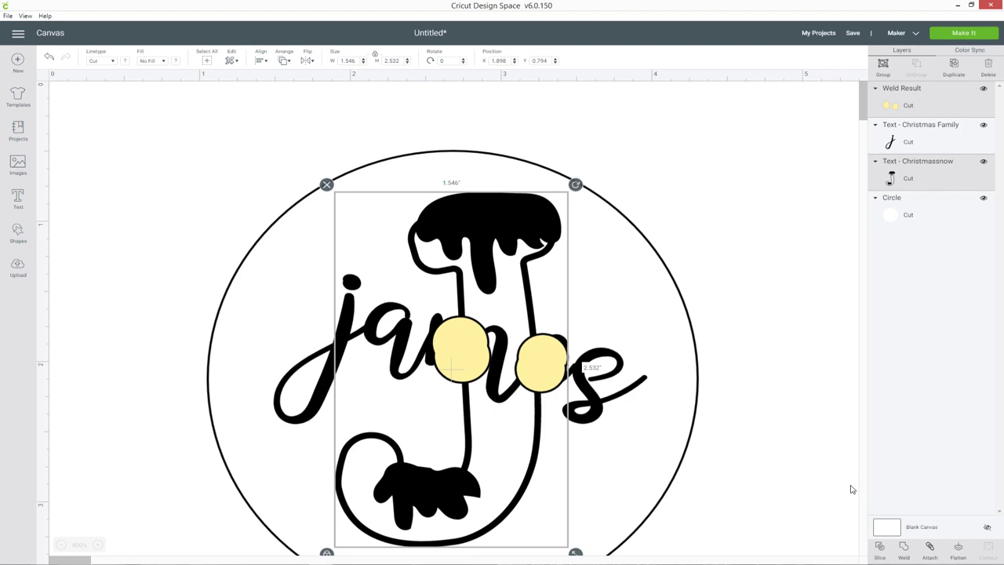
click(881, 551)
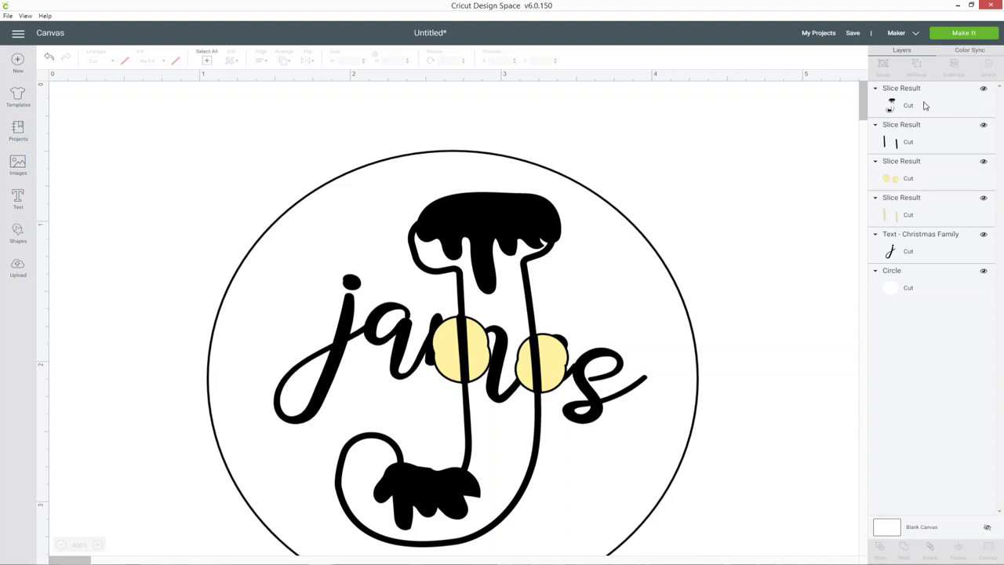
click(927, 138)
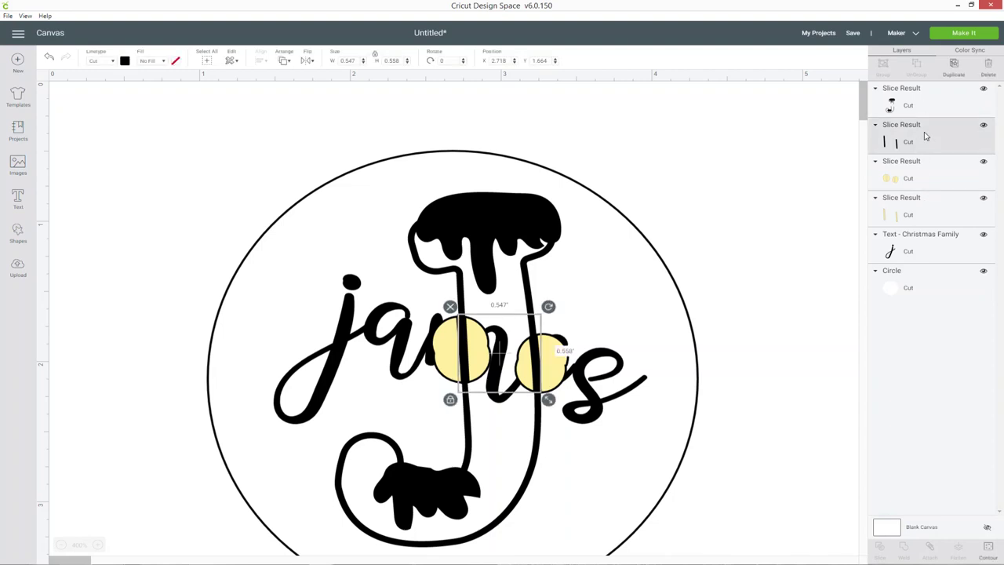
key(Delete)
click(928, 142)
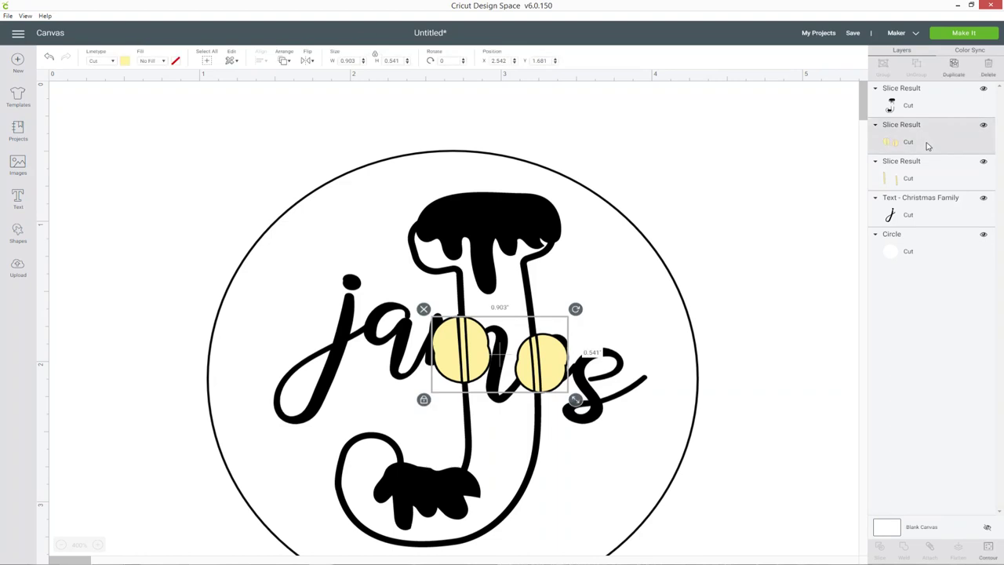
key(Delete)
click(921, 135)
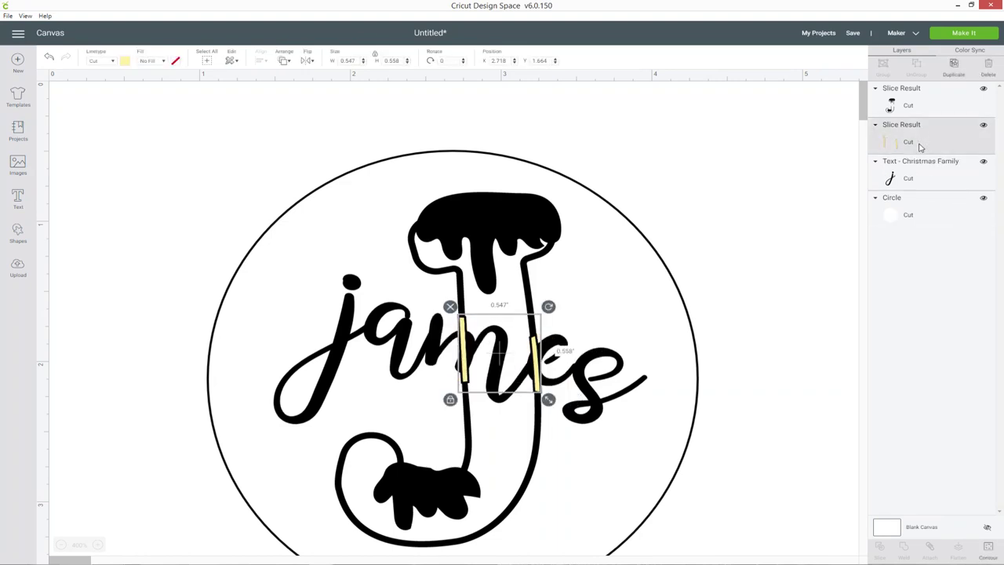
key(Delete)
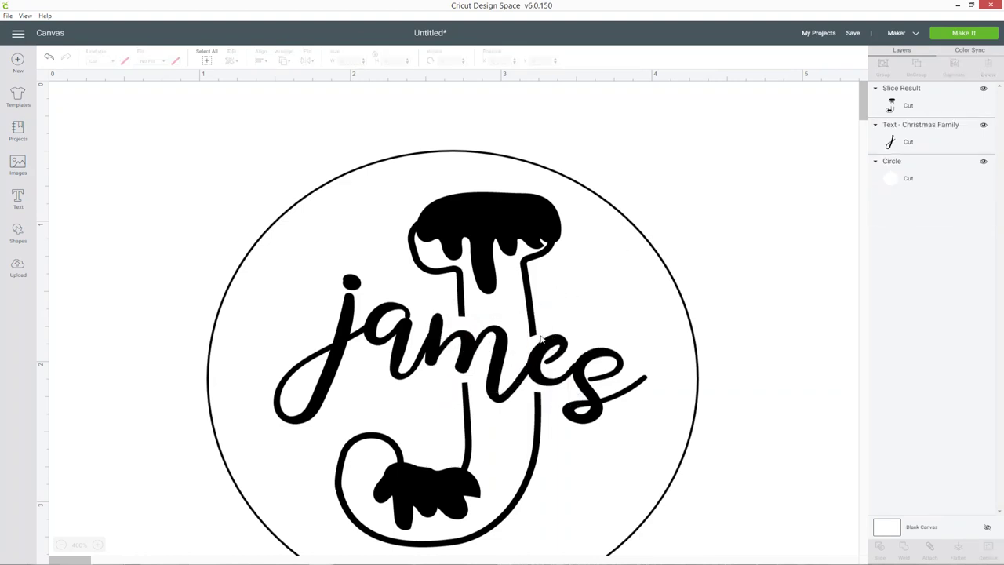
- Move the sliced J out to the right of james to check the cut
click(908, 107)
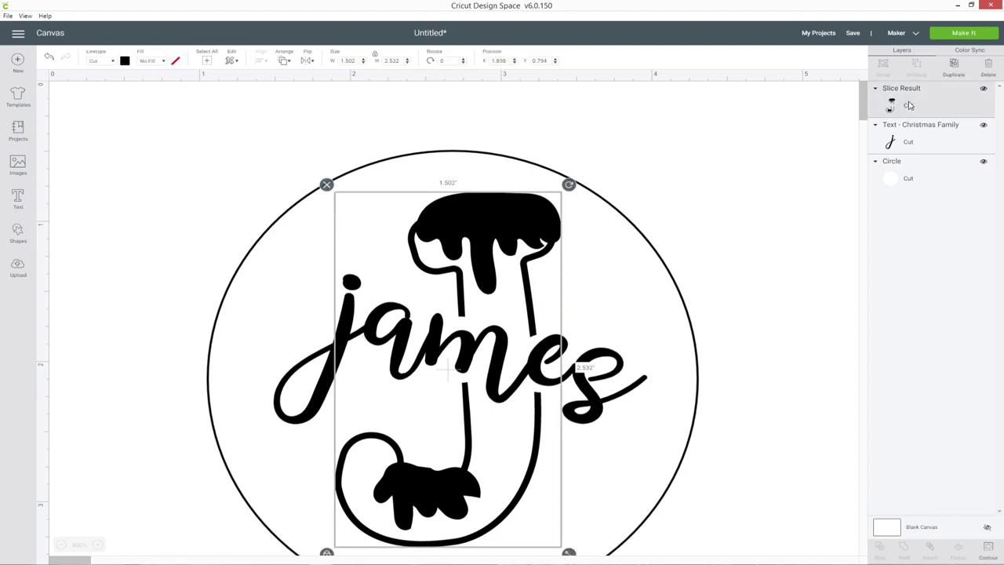
drag(498, 247, 763, 210)
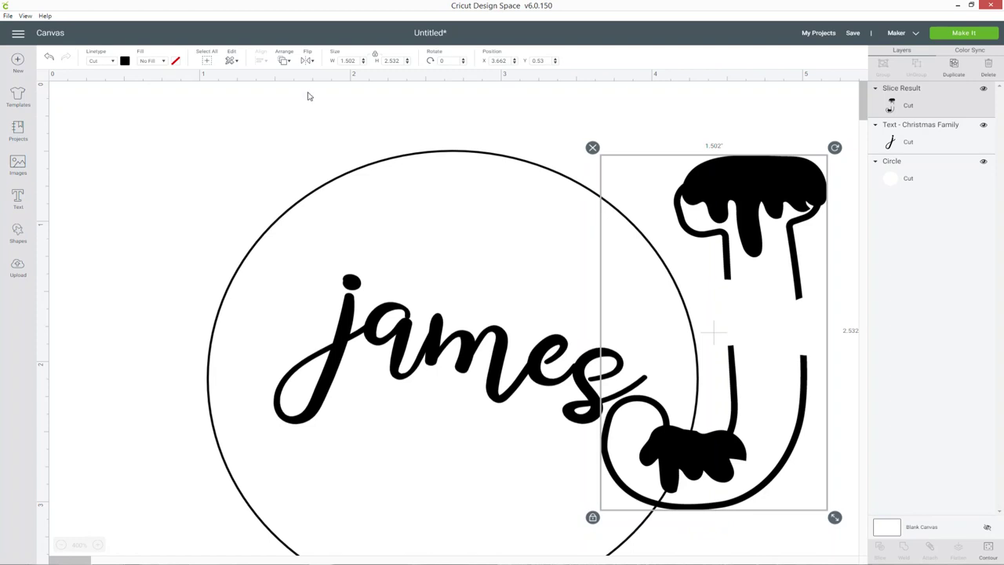
click(162, 173)
key(ctrl+z)
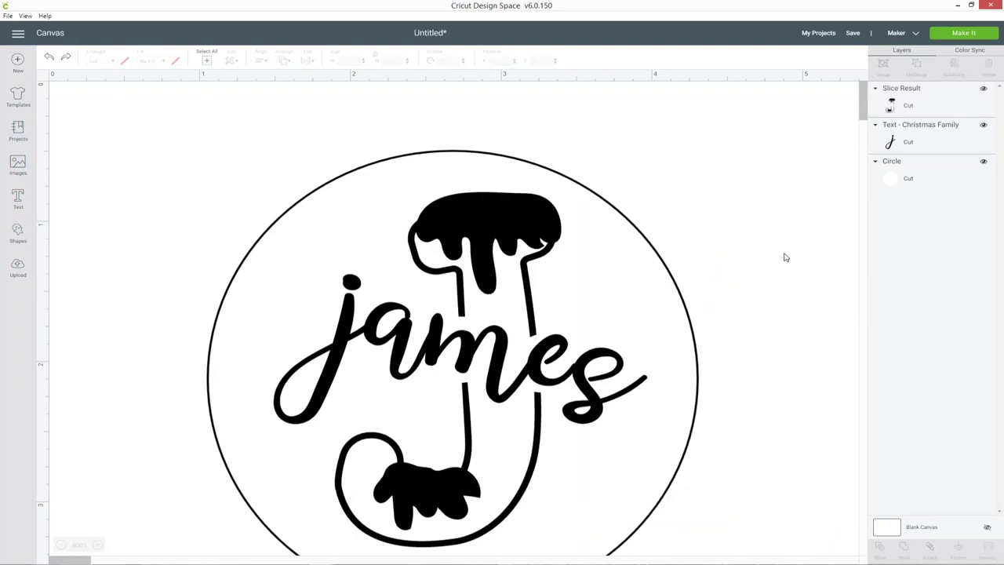
drag(496, 233, 732, 186)
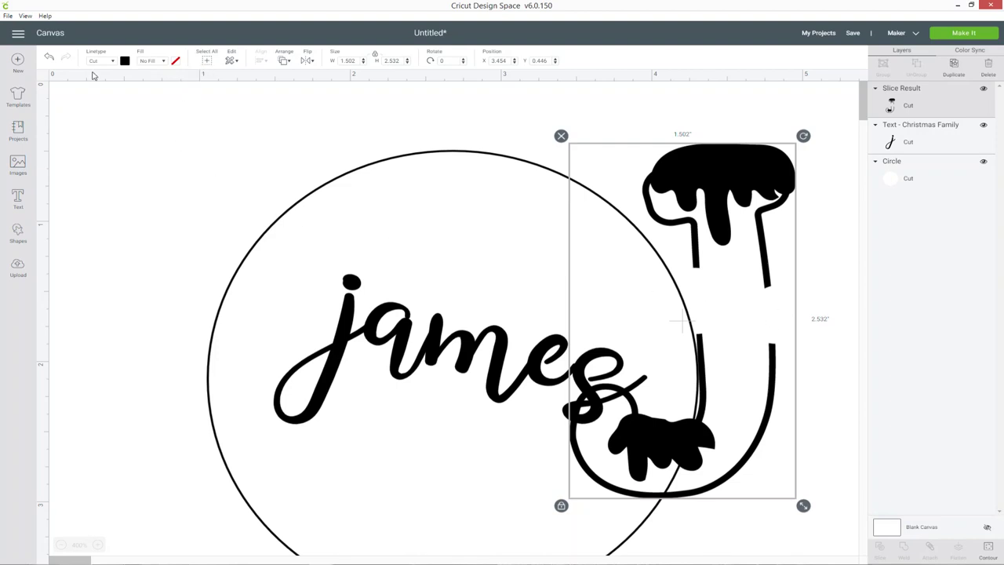
- Return the sliced J behind james and make it grey
click(49, 57)
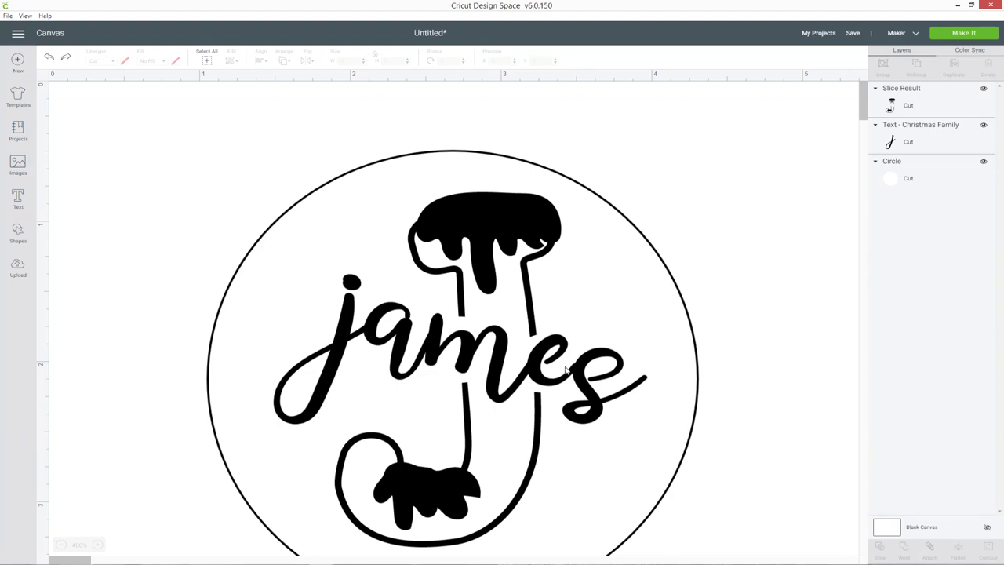
scroll(747, 336, down, 3)
scroll(747, 335, up, 3)
click(506, 232)
click(124, 62)
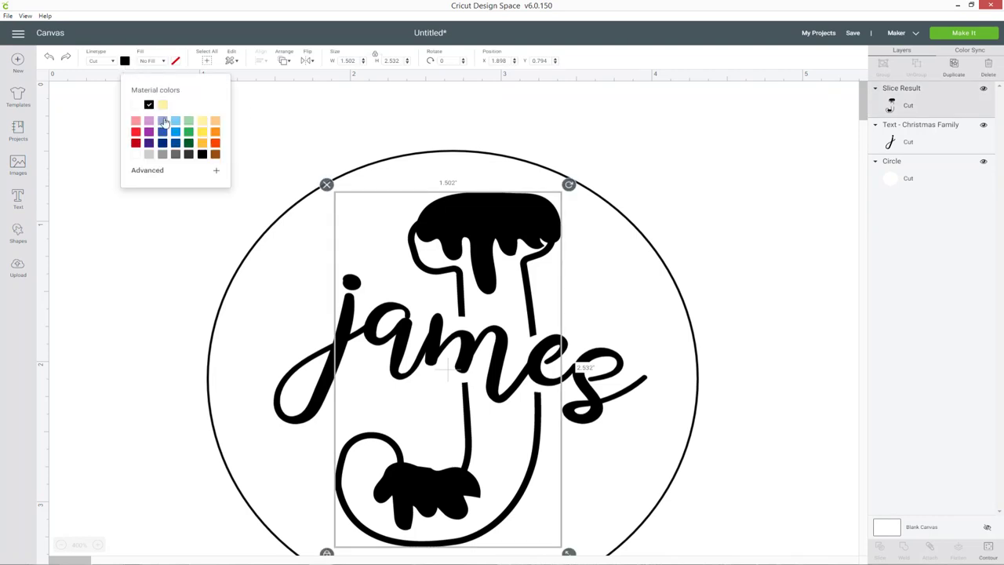
click(136, 105)
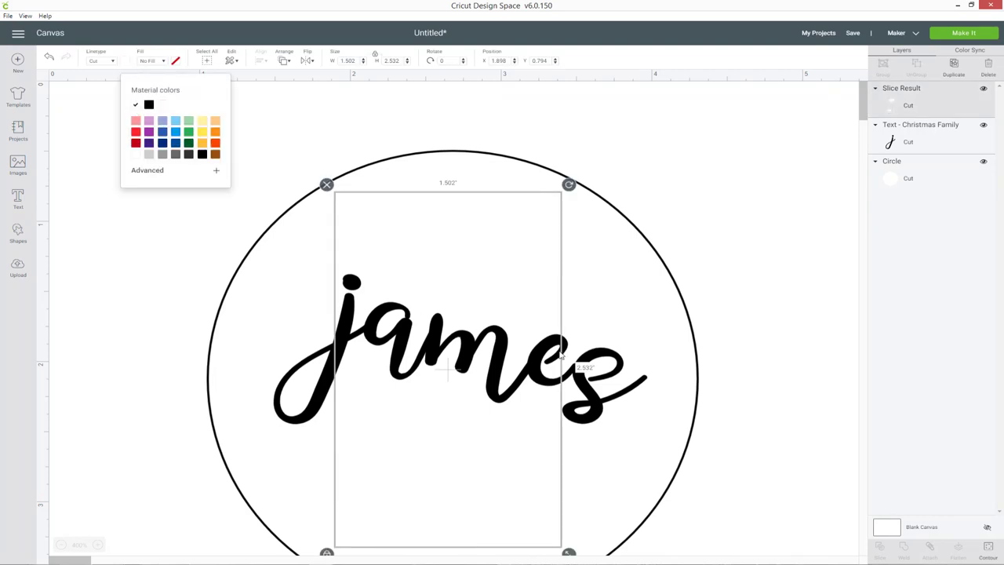
click(779, 337)
click(477, 257)
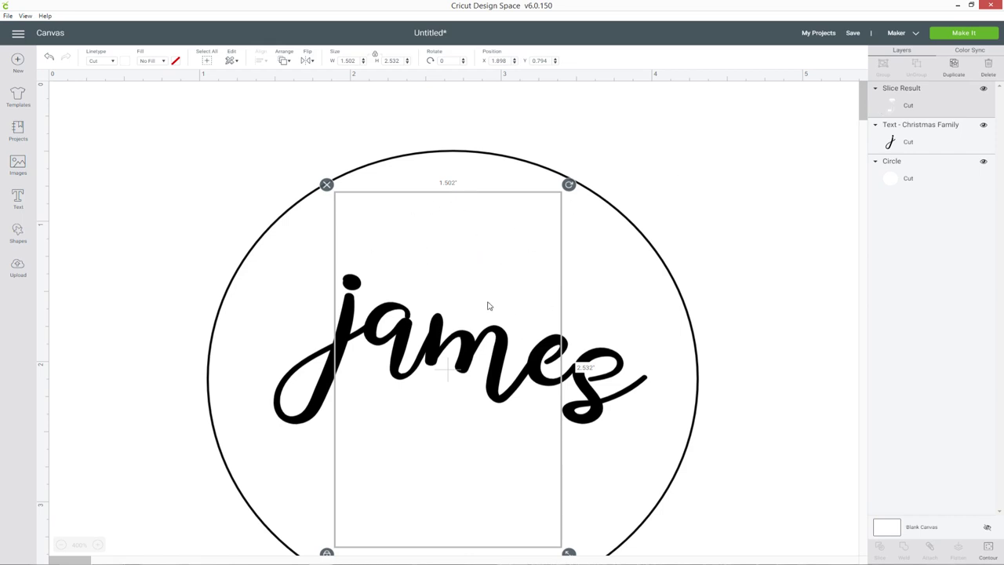
click(125, 61)
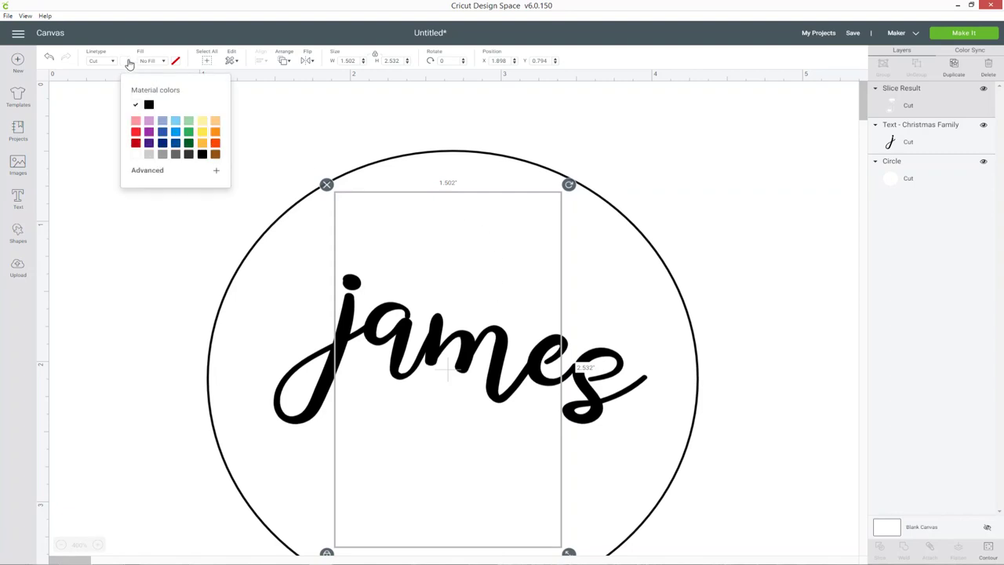
click(163, 156)
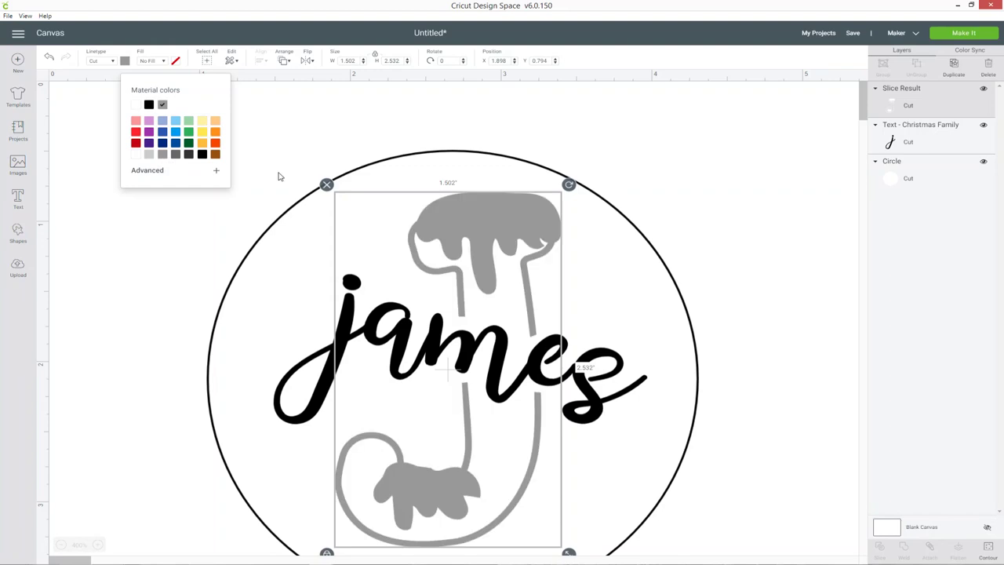
click(738, 241)
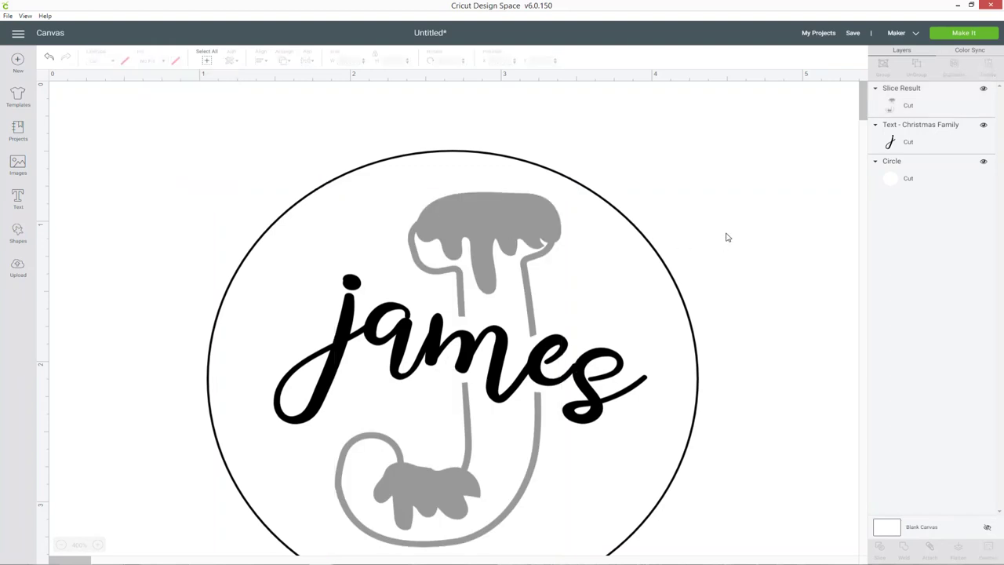
- Make the james script blue
click(491, 346)
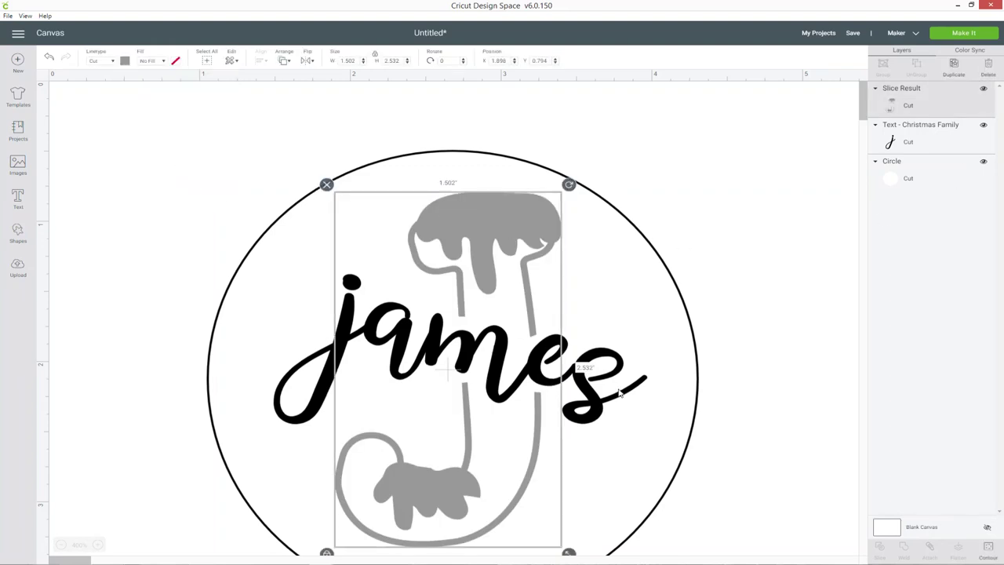
click(621, 393)
click(124, 60)
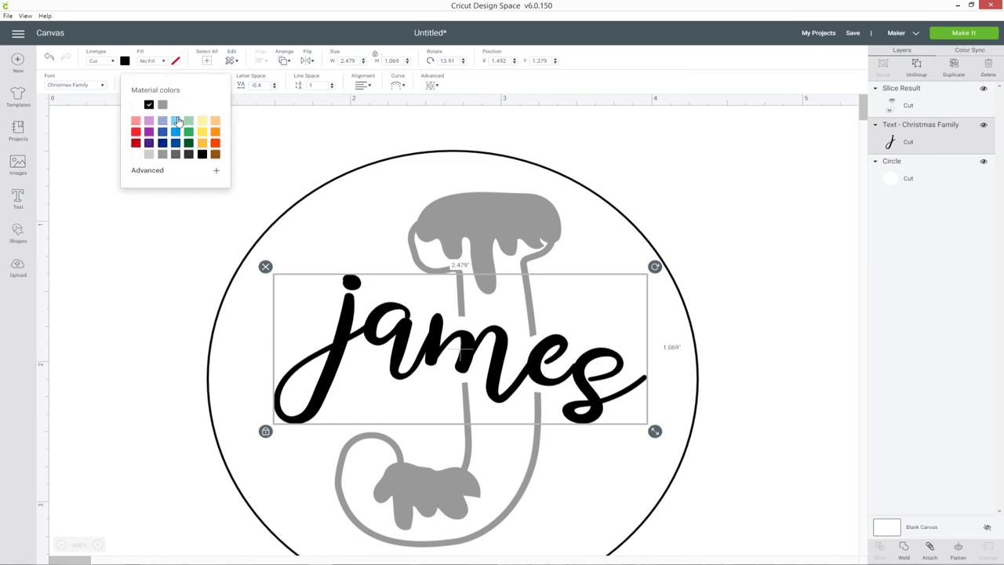
click(175, 142)
click(729, 226)
scroll(729, 227, down, 3)
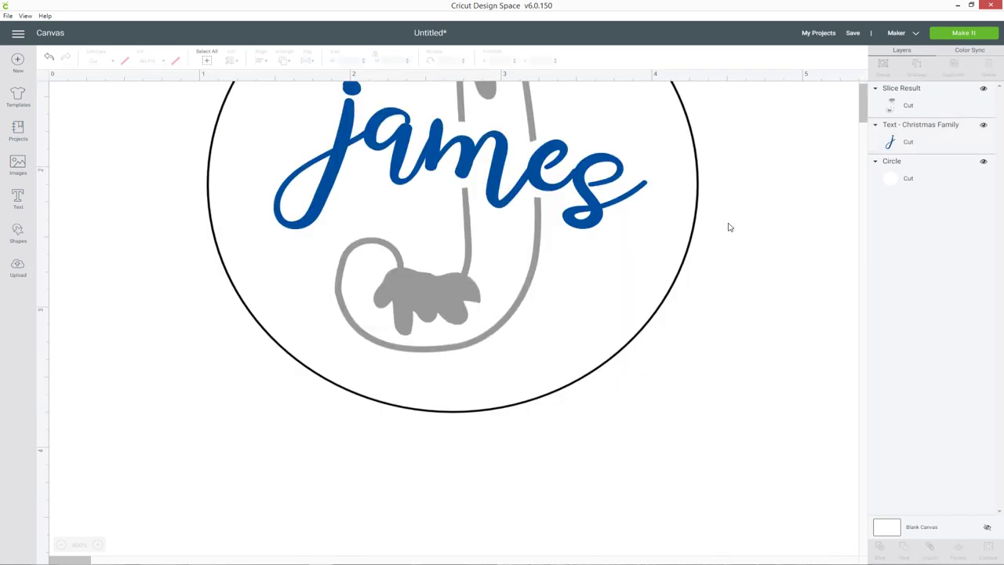
scroll(729, 227, up, 3)
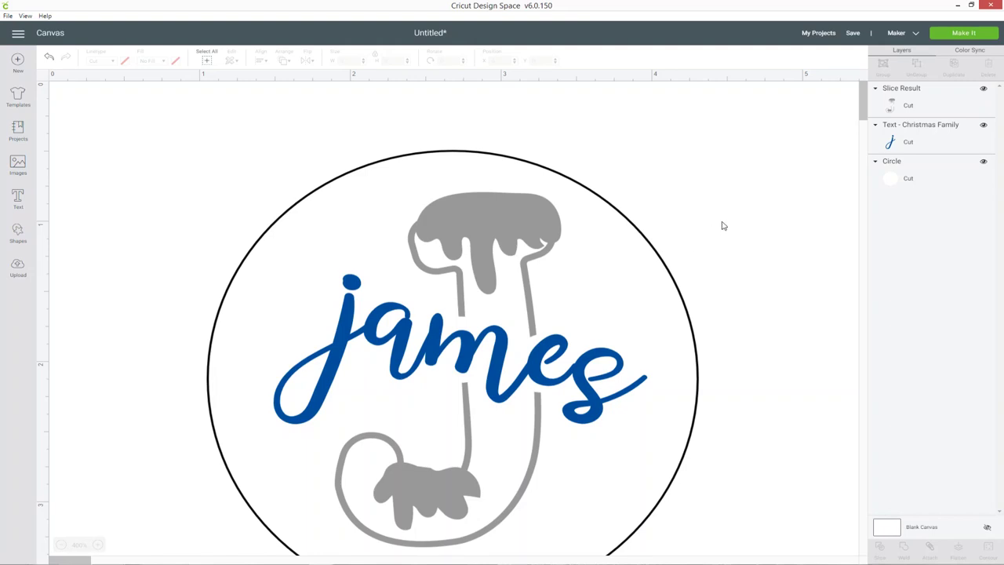
- Hide the circle layer and return to the canvas from the mat preview
click(984, 162)
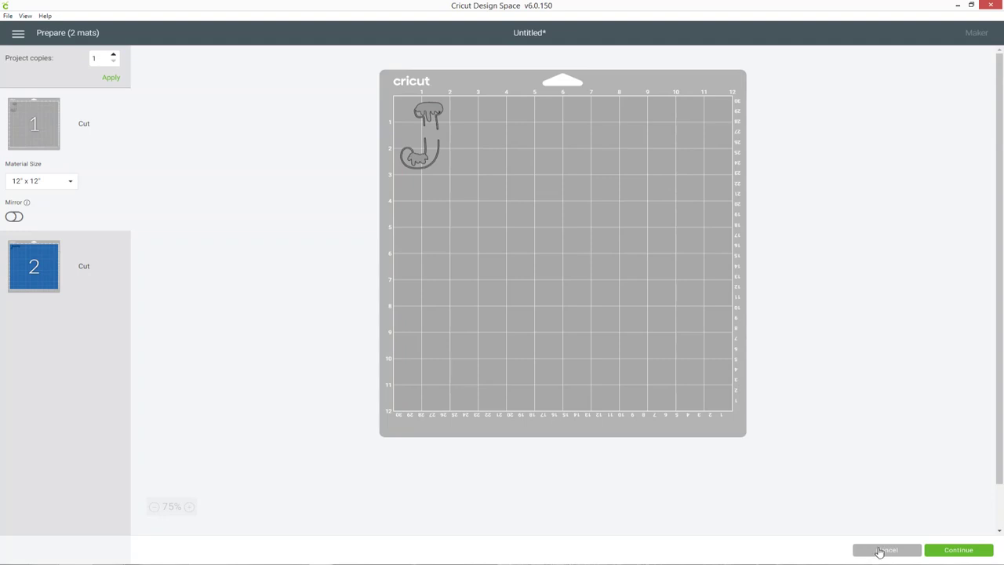
click(879, 550)
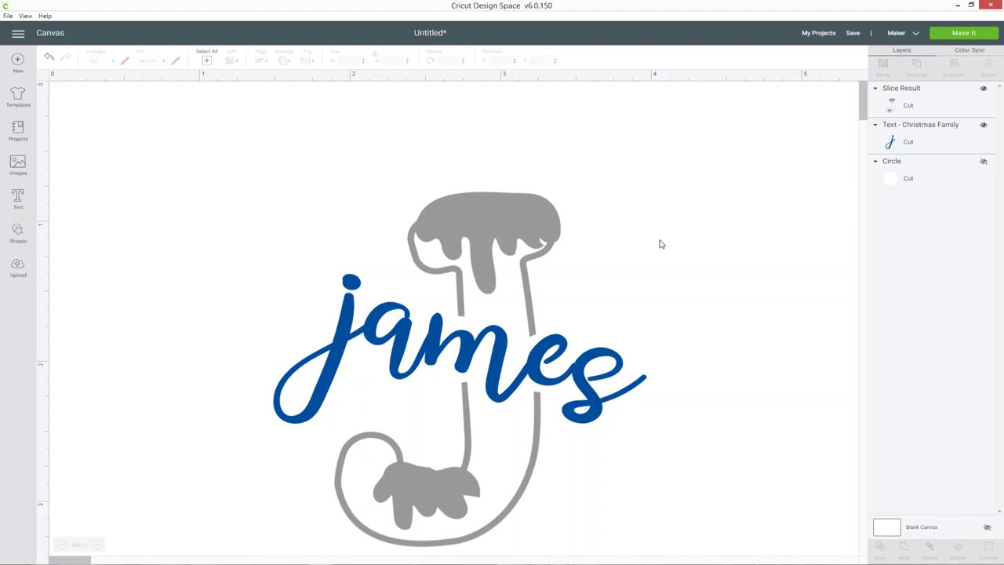
click(500, 358)
click(601, 381)
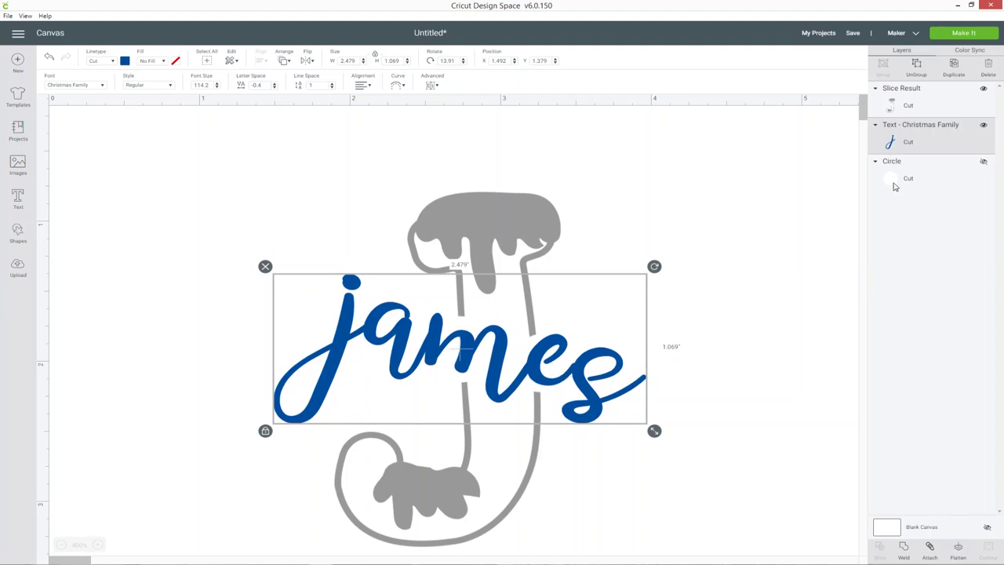
click(906, 558)
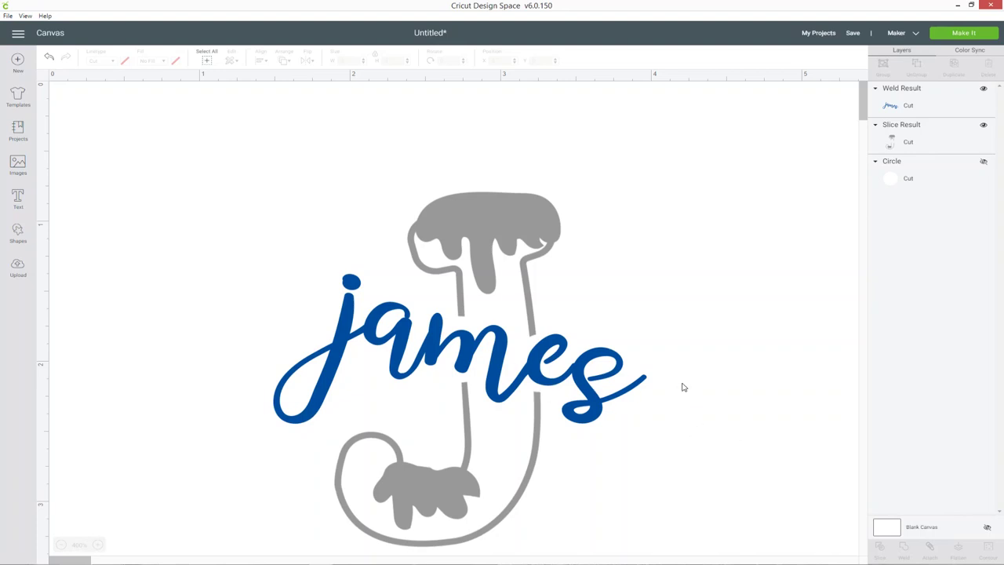
click(595, 387)
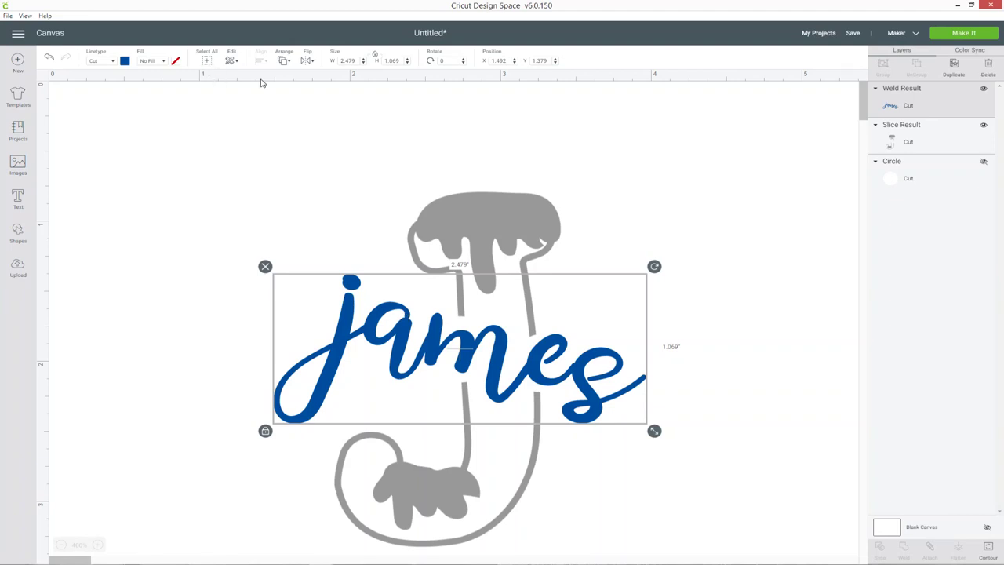
click(49, 57)
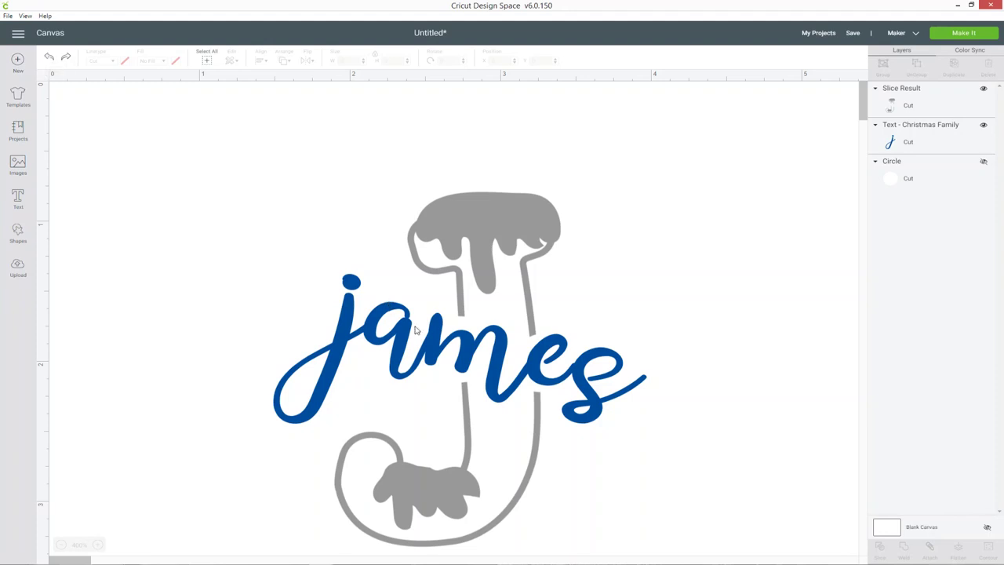
- Enlarge the james text to about 11 inches wide
click(62, 545)
click(62, 546)
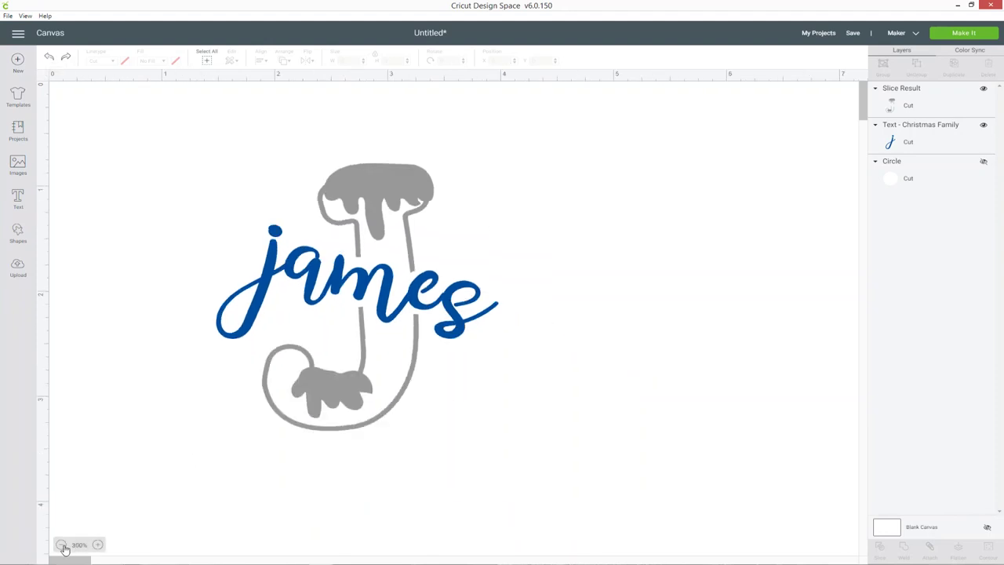
click(62, 545)
click(62, 546)
click(62, 545)
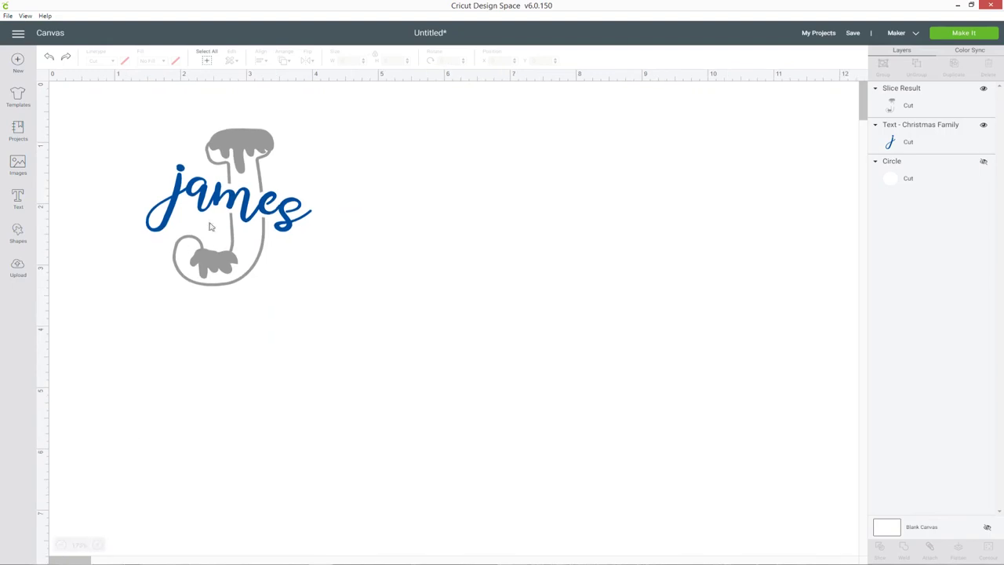
click(248, 203)
click(349, 232)
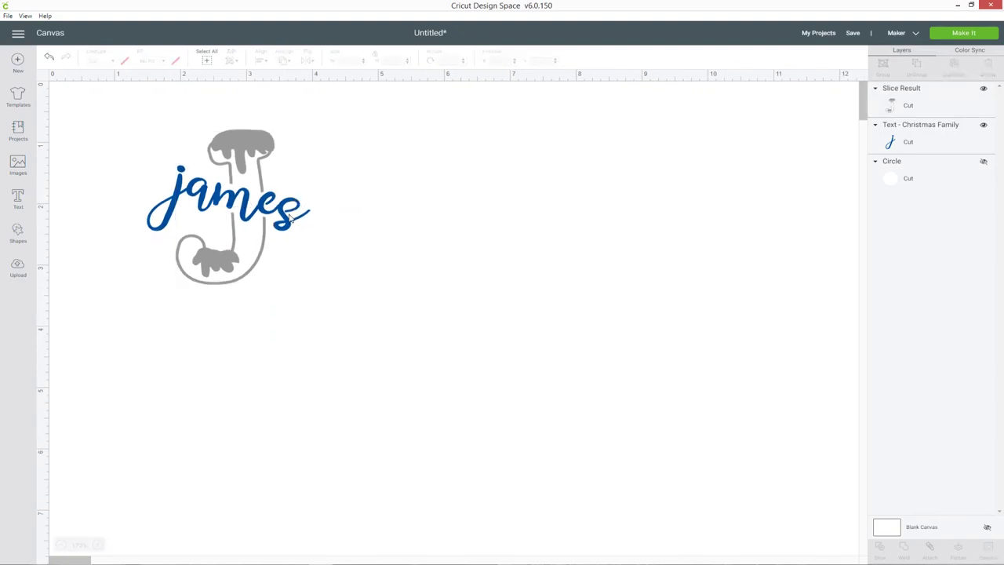
click(291, 215)
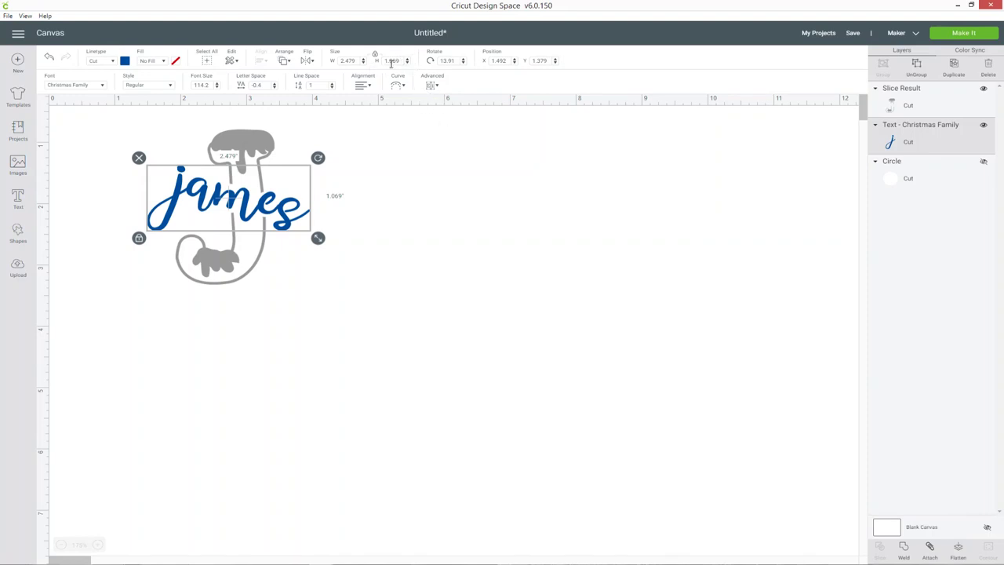
drag(318, 239, 614, 372)
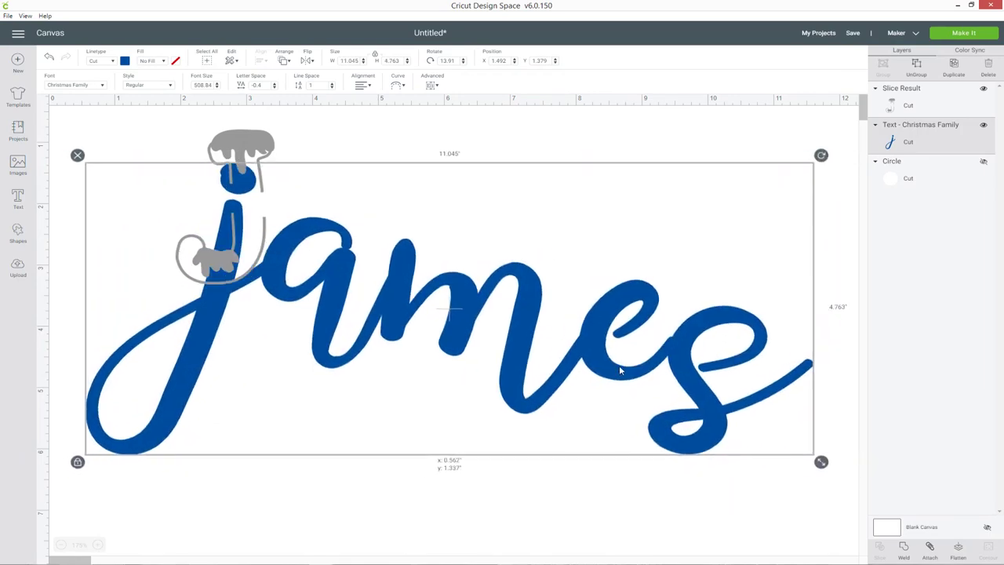
- Weld the james script into one shape and set its height to 10.69
click(904, 547)
click(720, 399)
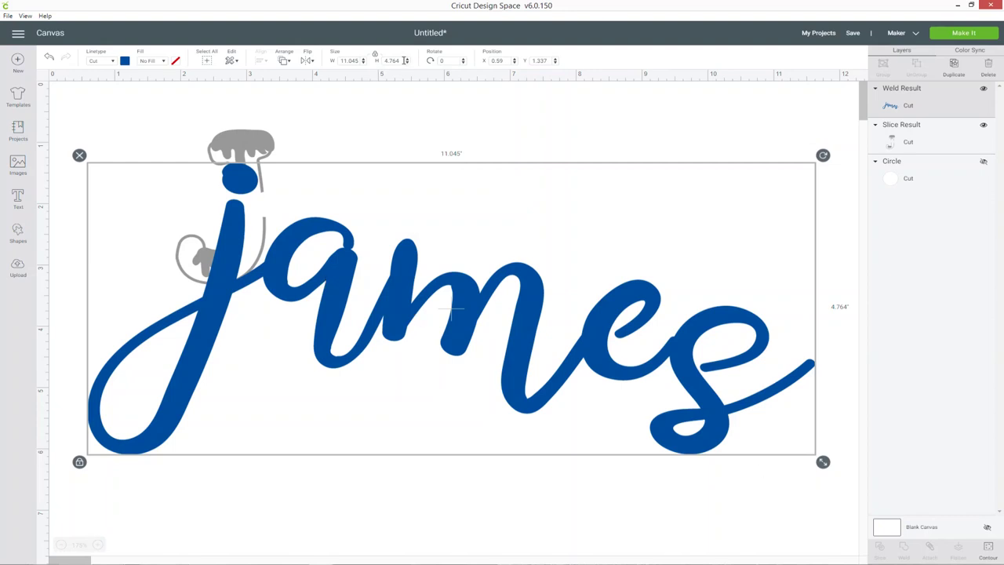
click(391, 60)
text(10.69)
key(Return)
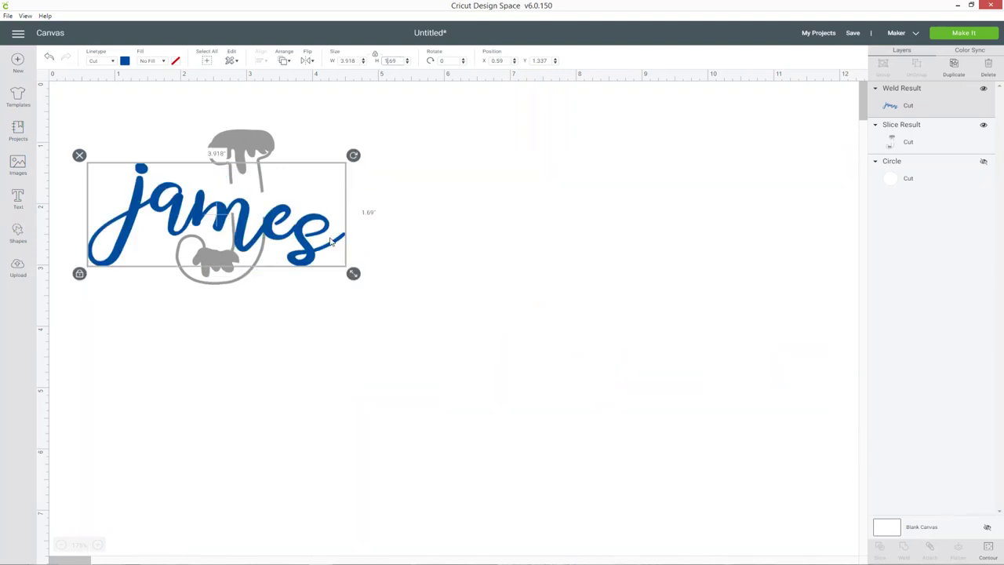
- Shrink welded james to 0.69 in high, about 2.276 in wide, across the J's middle
drag(337, 244, 373, 235)
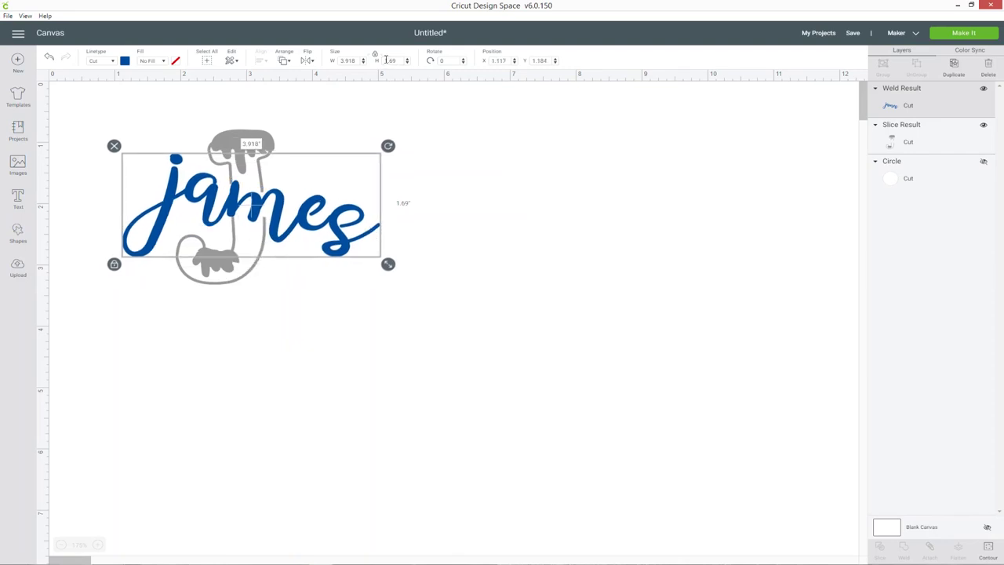
drag(387, 60, 382, 62)
text(0)
key(Return)
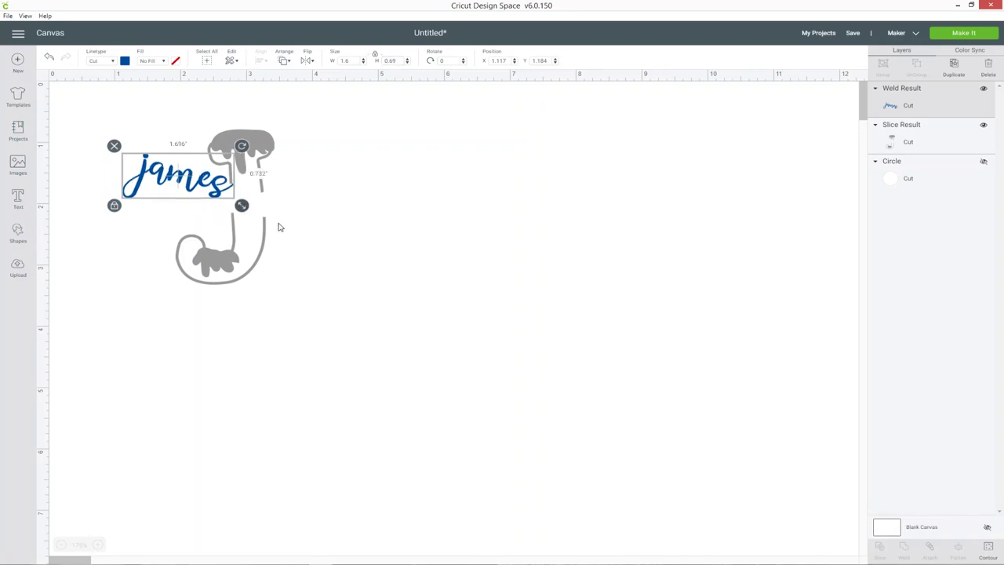
drag(279, 227, 277, 224)
drag(248, 188, 290, 208)
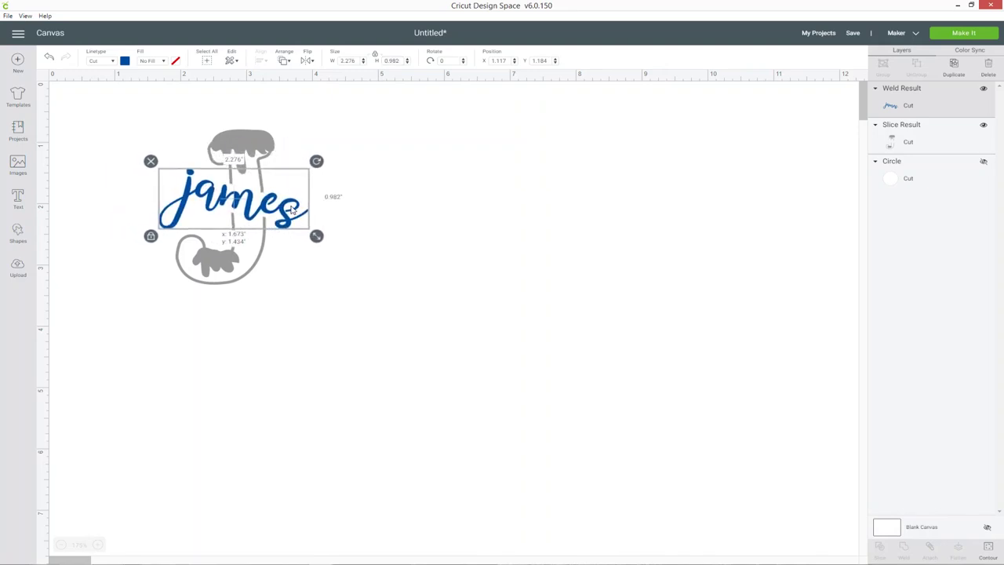
click(363, 269)
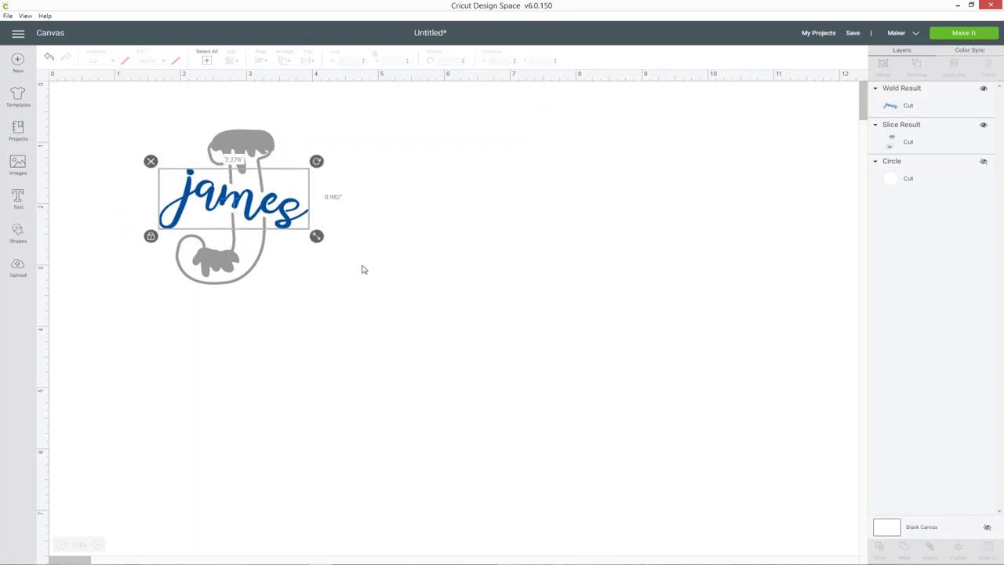
click(97, 545)
click(97, 544)
click(97, 545)
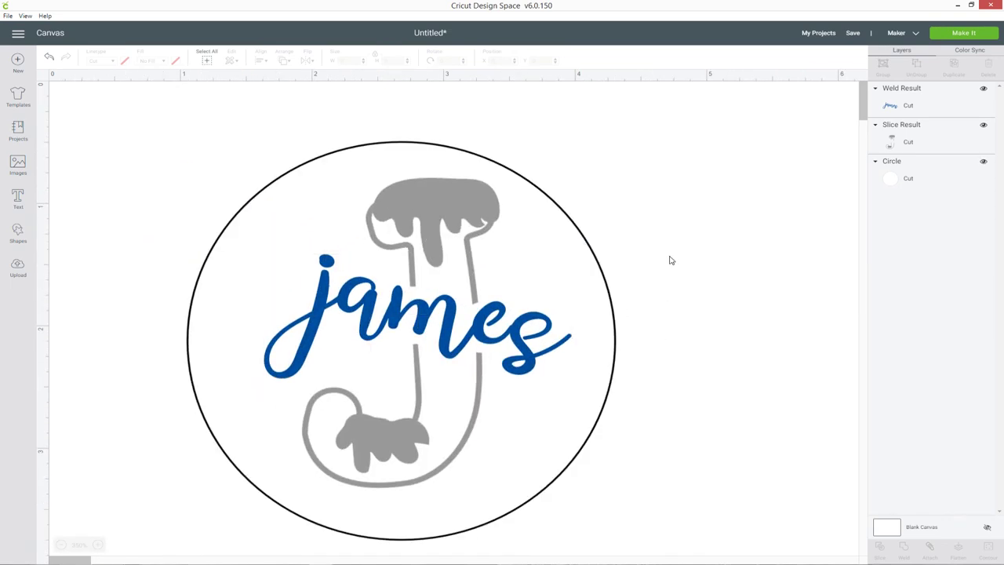
- Hide the Circle layer's outline using its eye icon
click(984, 162)
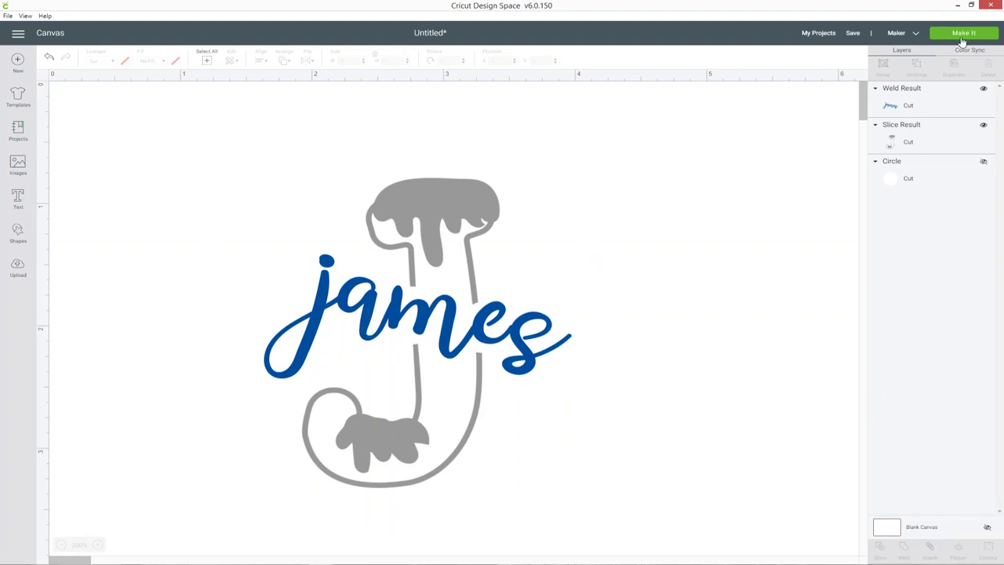